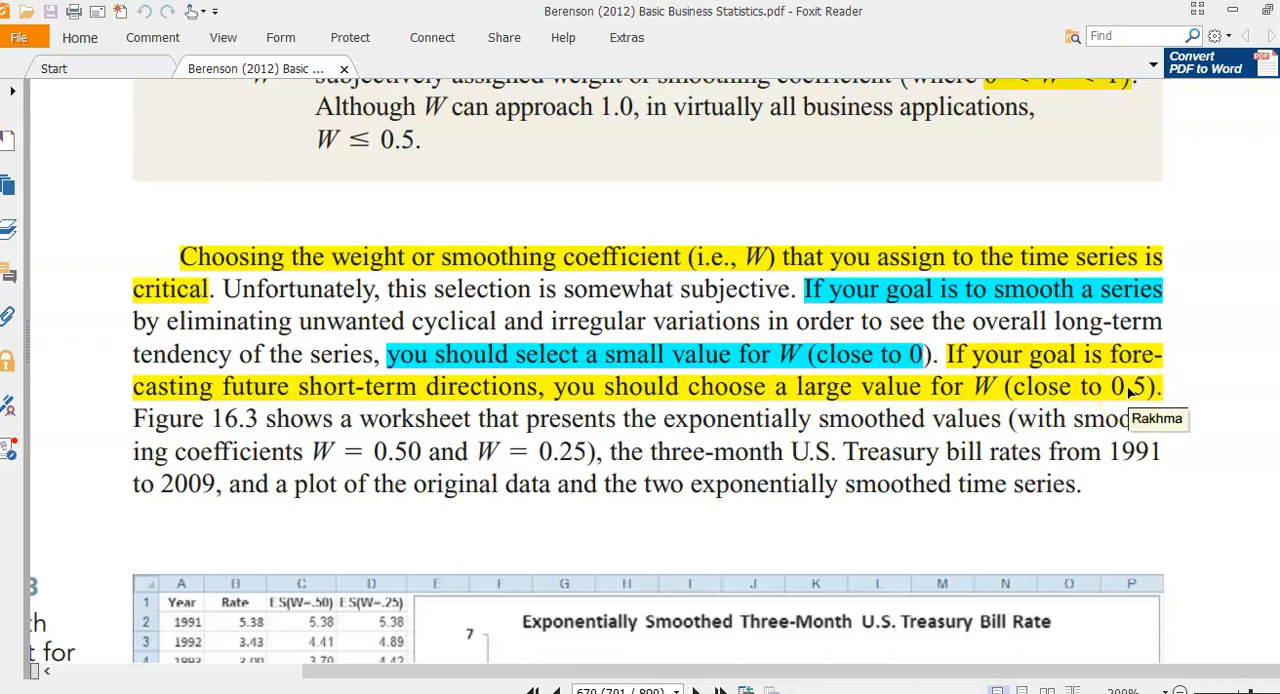
- Review the textbook's guidance on choosing W, the smoothed Treasury bill chart and the exponential smoothing forecast formulas
{"action": "scroll", "coordinate": [1129, 393], "scroll_direction": "up", "scroll_amount": 1}
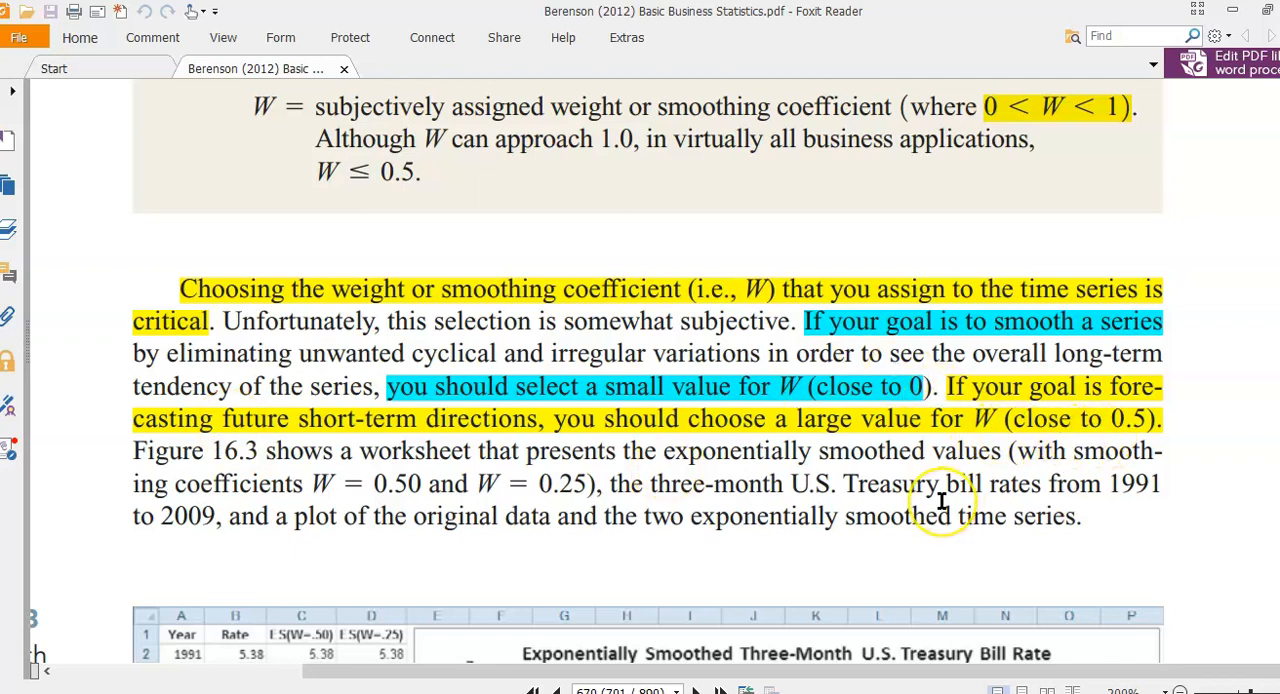
{"action": "scroll", "coordinate": [914, 529], "scroll_direction": "down", "scroll_amount": 6}
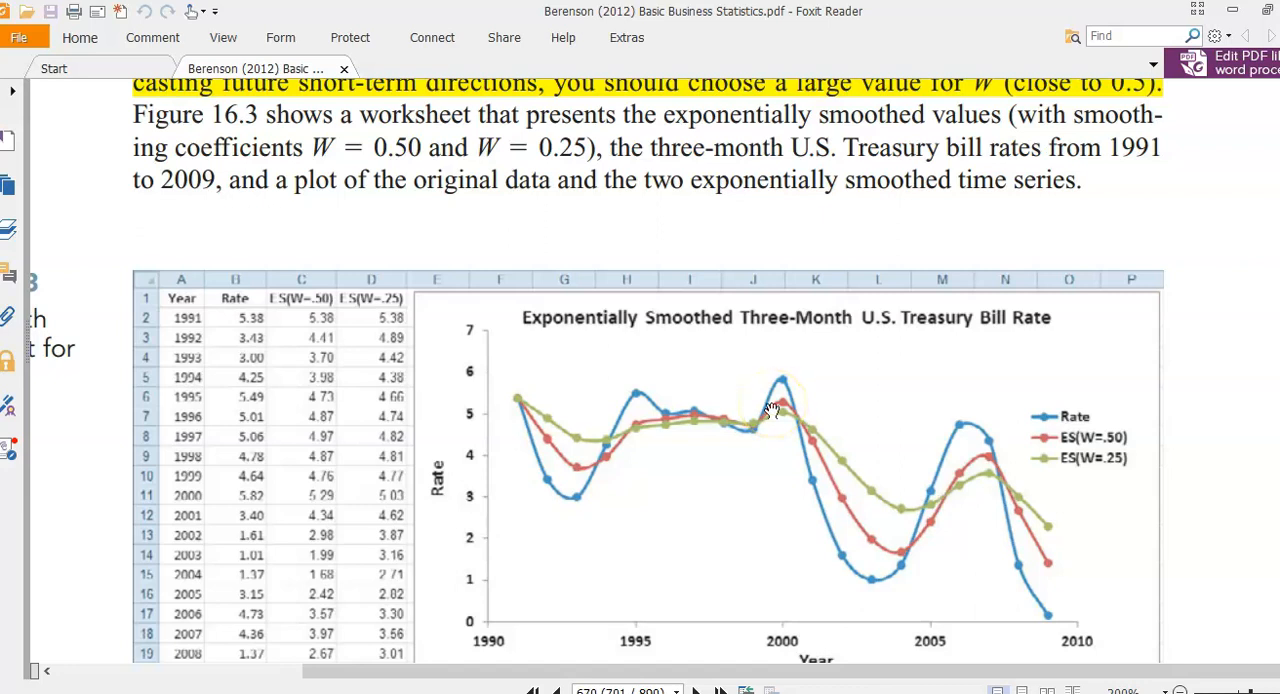
{"action": "left_click_drag", "start_coordinate": [770, 410], "coordinate": [766, 331]}
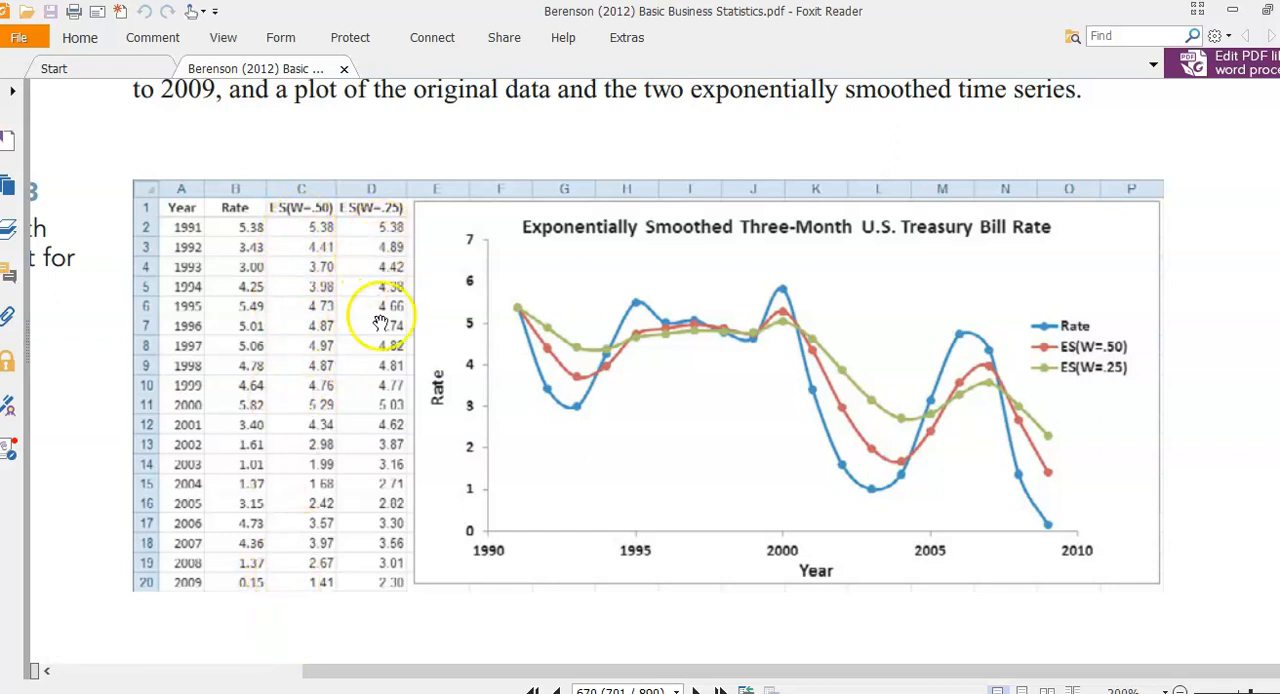
{"action": "scroll", "coordinate": [345, 567], "scroll_direction": "down", "scroll_amount": 1}
{"action": "scroll", "coordinate": [344, 566], "scroll_direction": "down", "scroll_amount": 5}
{"action": "scroll", "coordinate": [344, 566], "scroll_direction": "up", "scroll_amount": 2}
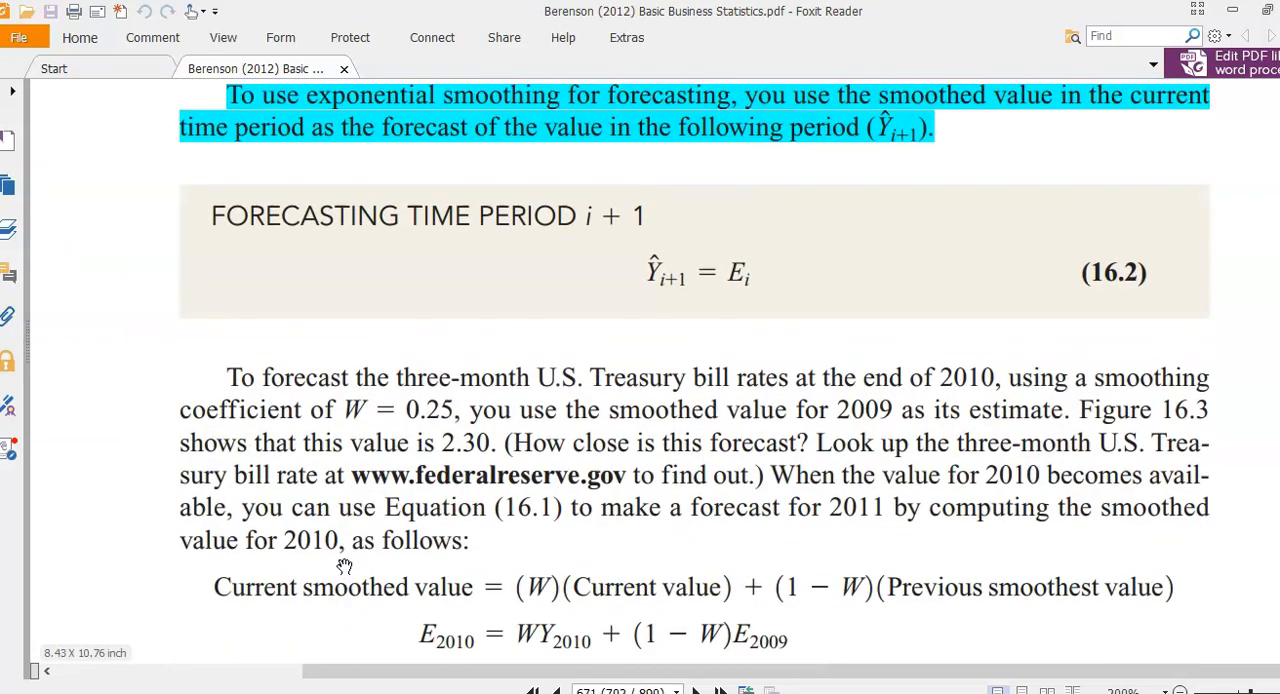
{"action": "scroll", "coordinate": [486, 512], "scroll_direction": "down", "scroll_amount": 3}
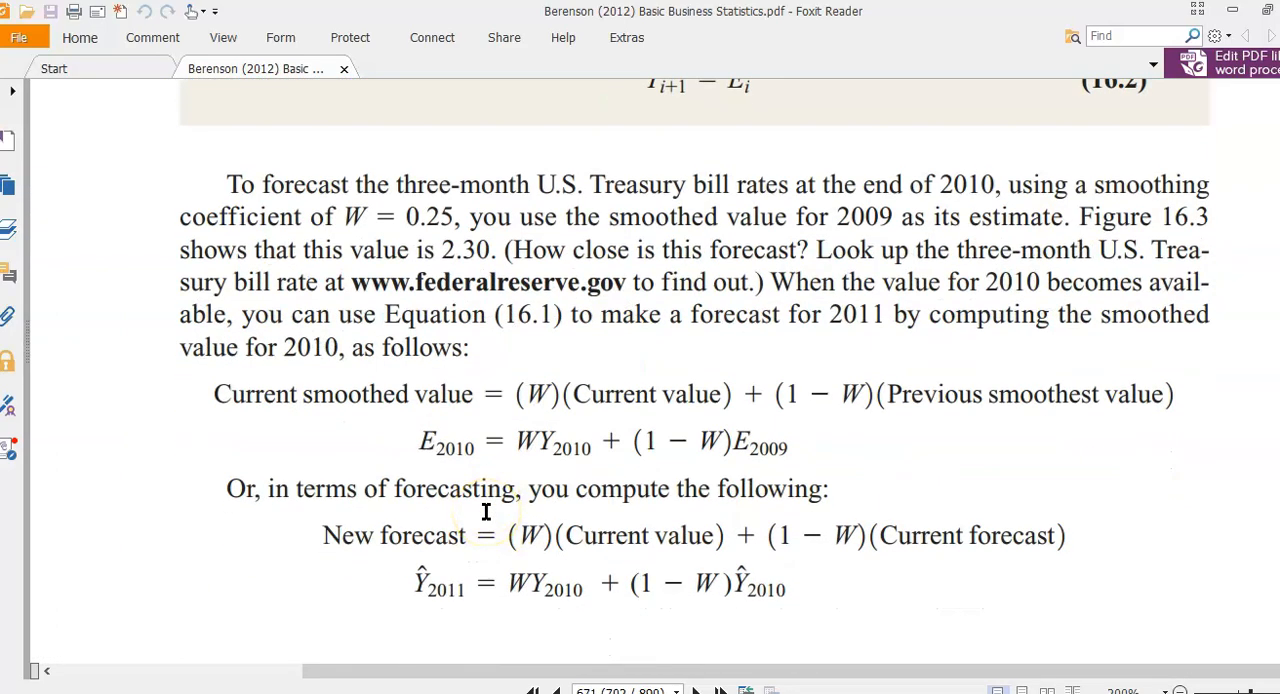
- Switch to the Excel workbook and move the production chart away from the data columns, clearing space beside column E
{"action": "left_click", "coordinate": [140, 692]}
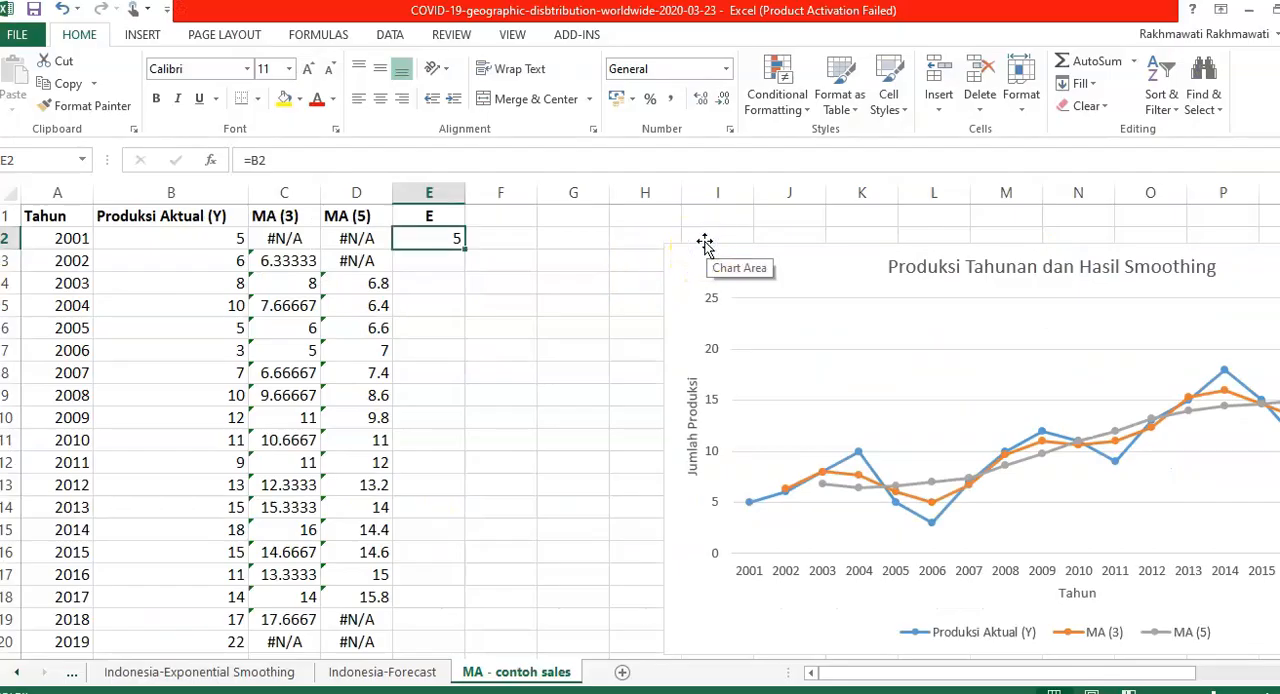
{"action": "left_click_drag", "start_coordinate": [705, 247], "coordinate": [1010, 285]}
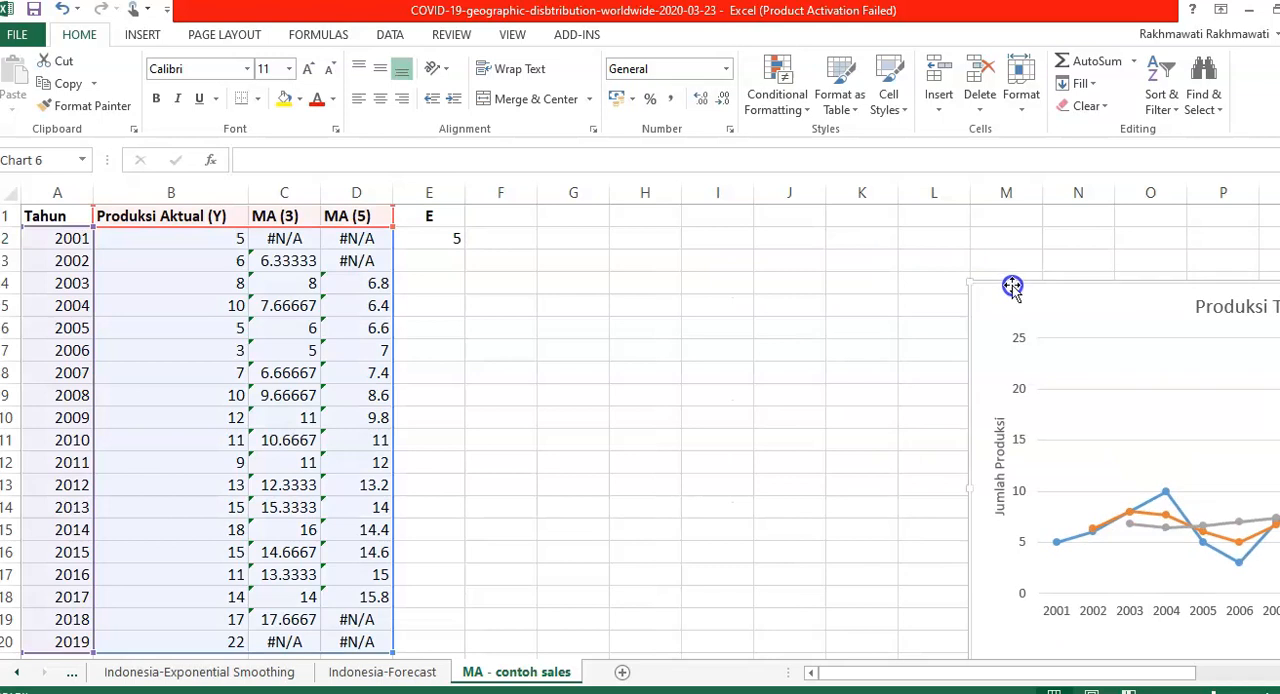
{"action": "left_click", "coordinate": [456, 282]}
{"action": "left_click", "coordinate": [430, 216]}
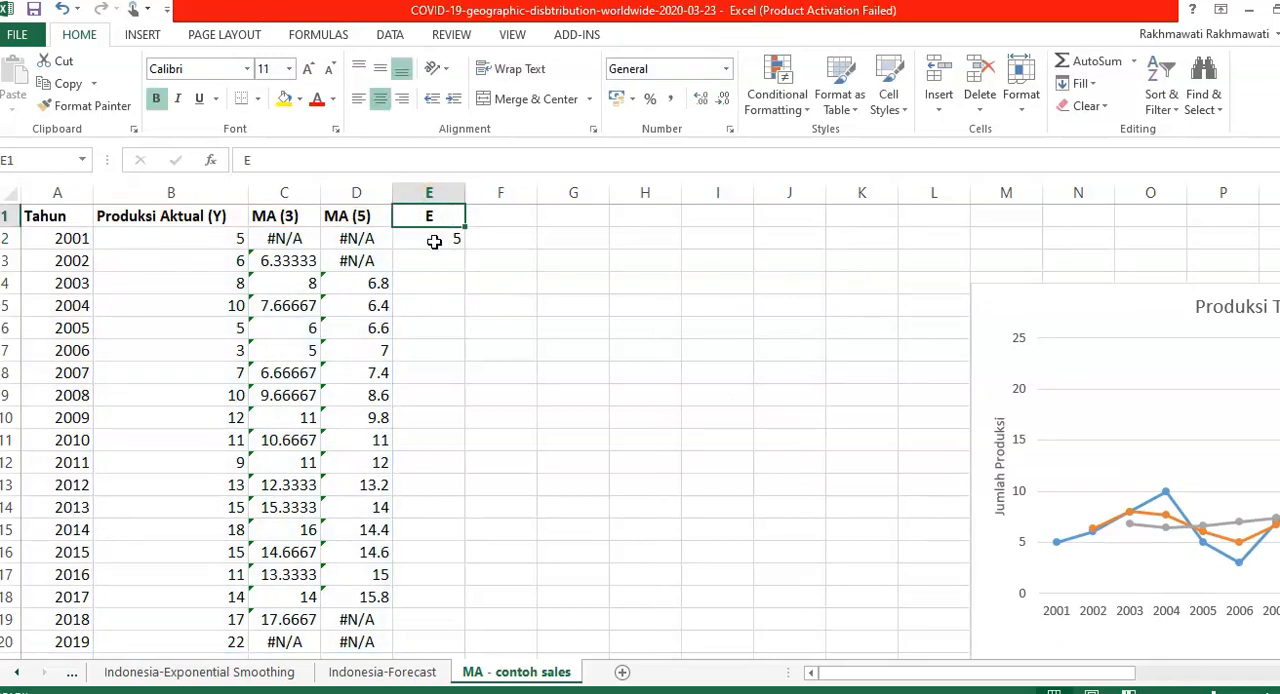
- Open the Exponential Smoothing tool from the Data Analysis add-in
{"action": "left_click", "coordinate": [399, 36]}
{"action": "left_click", "coordinate": [1224, 61]}
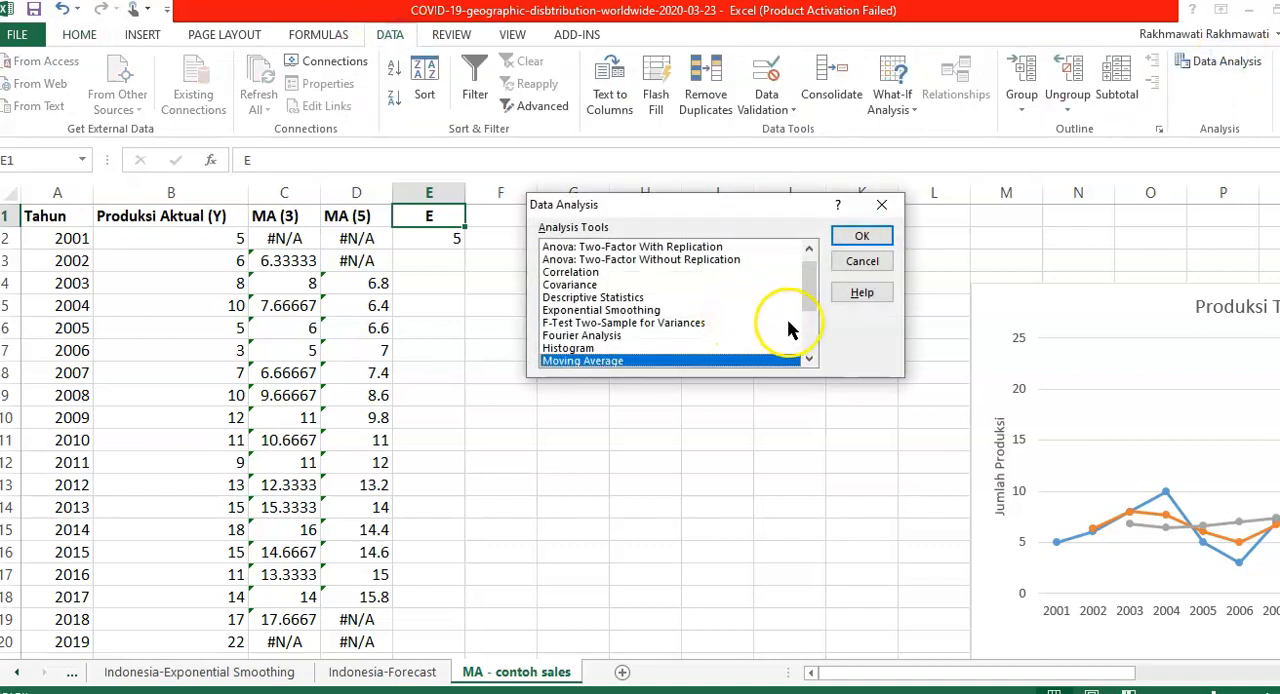
{"action": "left_click_drag", "start_coordinate": [738, 332], "coordinate": [740, 342]}
{"action": "key", "text": "Up"}
{"action": "key", "text": "Up"}
{"action": "key", "text": "Up"}
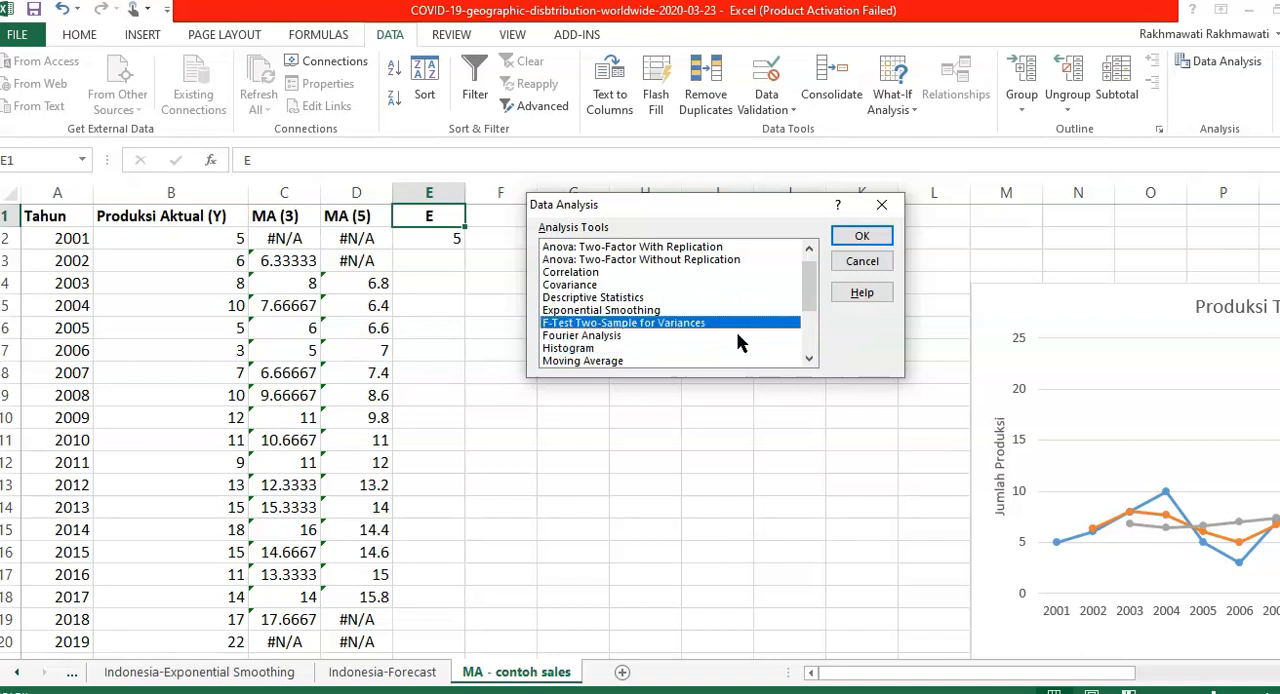
{"action": "left_click", "coordinate": [679, 308]}
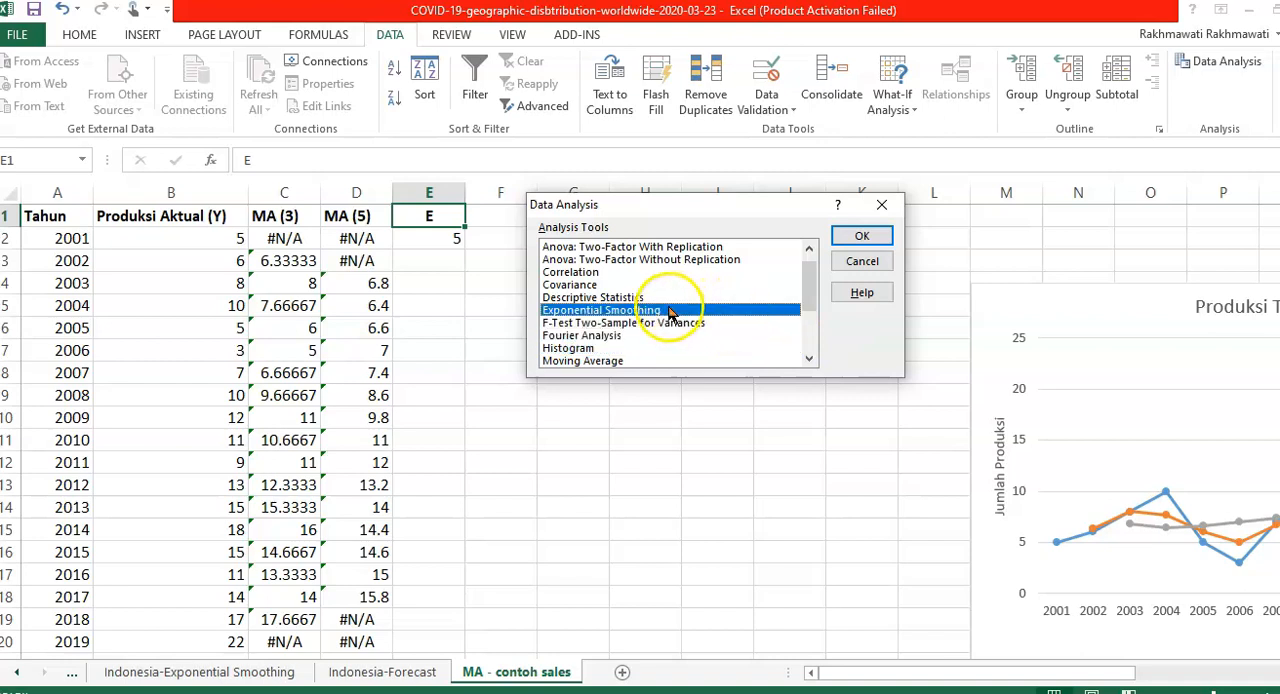
{"action": "left_click", "coordinate": [884, 237]}
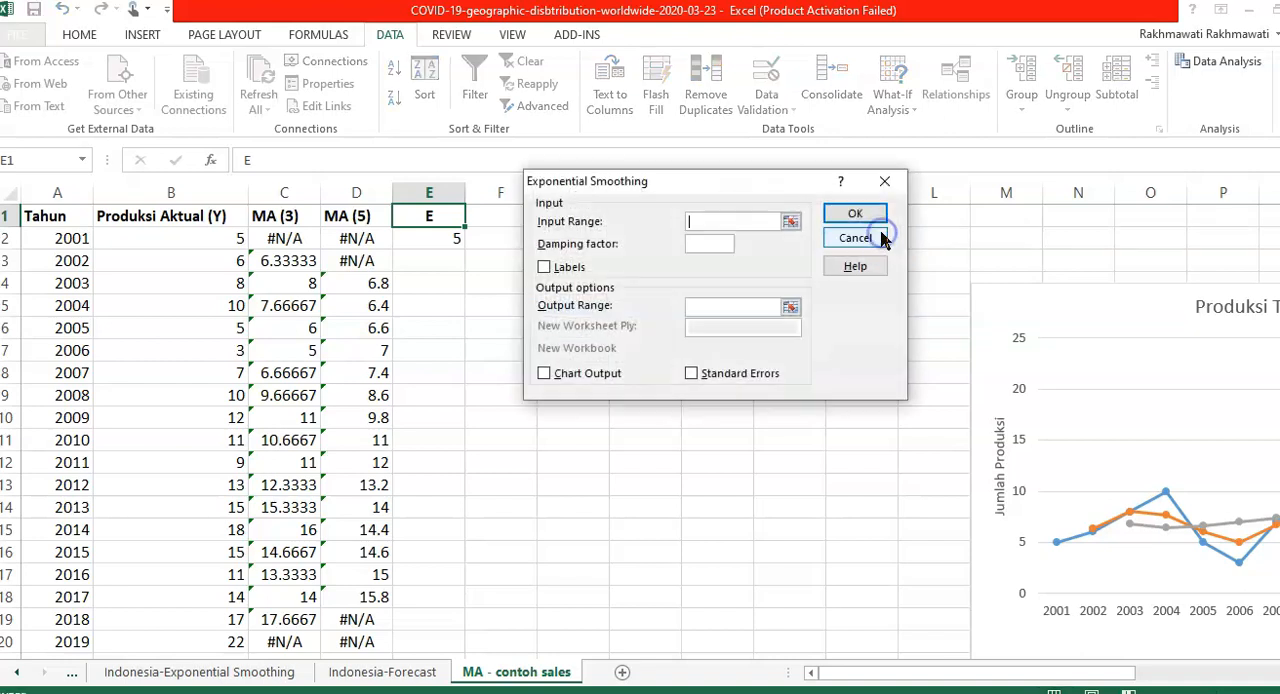
- Set the smoothing input range to $B$1:$B$20 and mark it as containing labels
{"action": "left_click", "coordinate": [790, 222]}
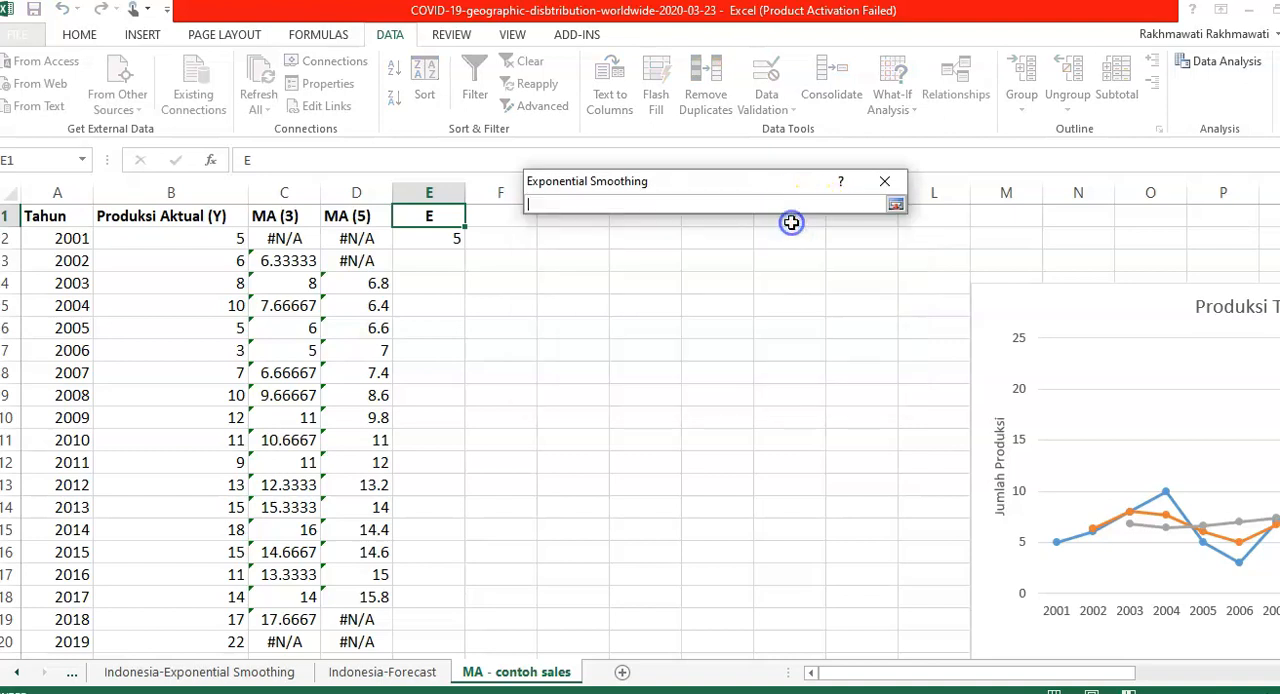
{"action": "left_click", "coordinate": [140, 222]}
{"action": "key", "text": "shift+Down"}
{"action": "key", "text": "shift+Down"}
{"action": "key", "text": "shift+Down"}
{"action": "key", "text": "shift+Down"}
{"action": "key", "text": "shift+Down"}
{"action": "key", "text": "shift+Down"}
{"action": "key", "text": "shift+Down"}
{"action": "key", "text": "shift+Down"}
{"action": "key", "text": "shift+Down"}
{"action": "key", "text": "shift+Down"}
{"action": "key", "text": "shift+Down"}
{"action": "key", "text": "shift+Down"}
{"action": "key", "text": "shift+Down"}
{"action": "key", "text": "shift+Down"}
{"action": "key", "text": "shift+Down"}
{"action": "key", "text": "shift+Down"}
{"action": "key", "text": "shift+Down"}
{"action": "key", "text": "shift+Down"}
{"action": "key", "text": "shift+Down"}
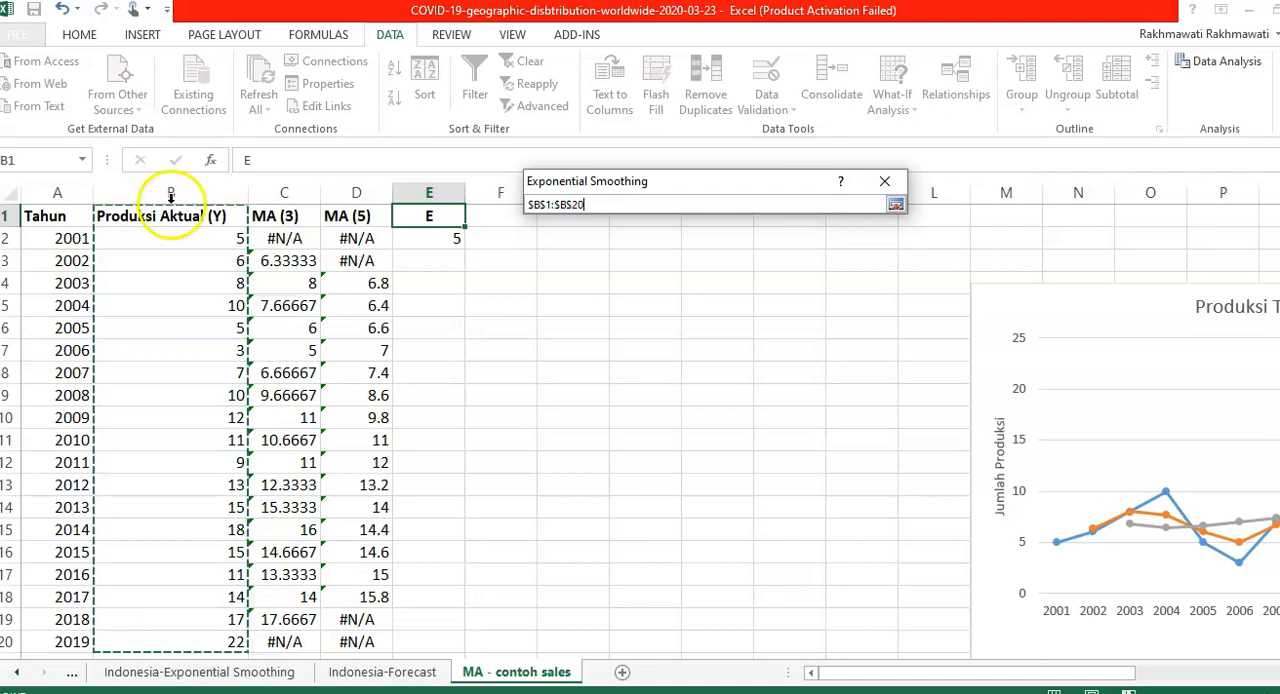
{"action": "left_click", "coordinate": [895, 204]}
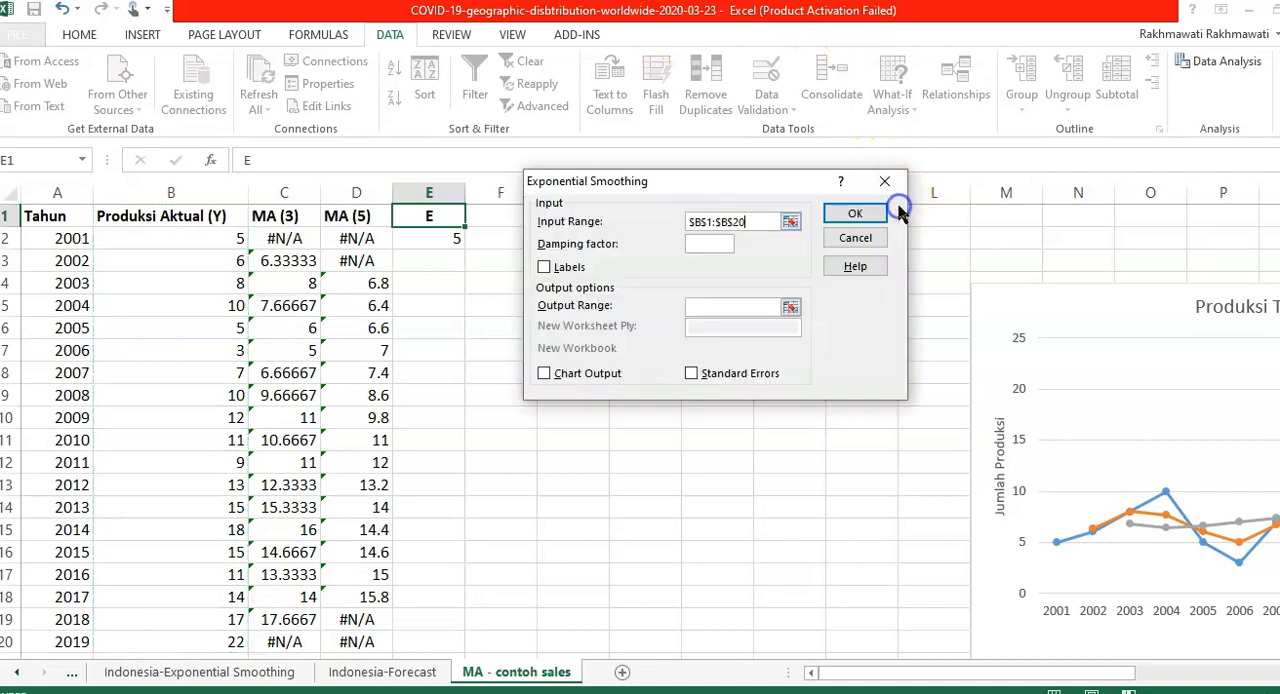
{"action": "left_click", "coordinate": [566, 268]}
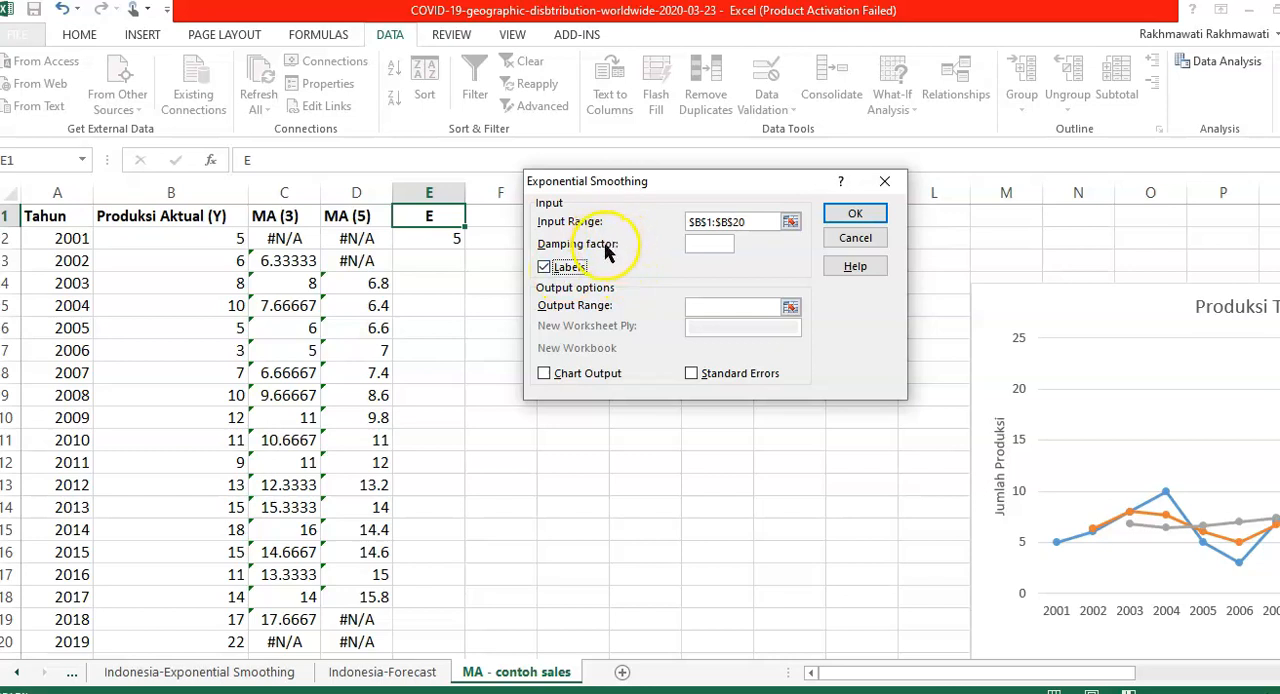
- Enter 0,2 as the damping factor
{"action": "left_click", "coordinate": [706, 244]}
{"action": "type", "text": "0,2"}
- Set the output range to $E$2:$E$20, enable chart output and try to run the exponential smoothing
{"action": "left_click", "coordinate": [790, 307]}
{"action": "left_click", "coordinate": [425, 236]}
{"action": "left_click_drag", "start_coordinate": [425, 236], "coordinate": [421, 634]}
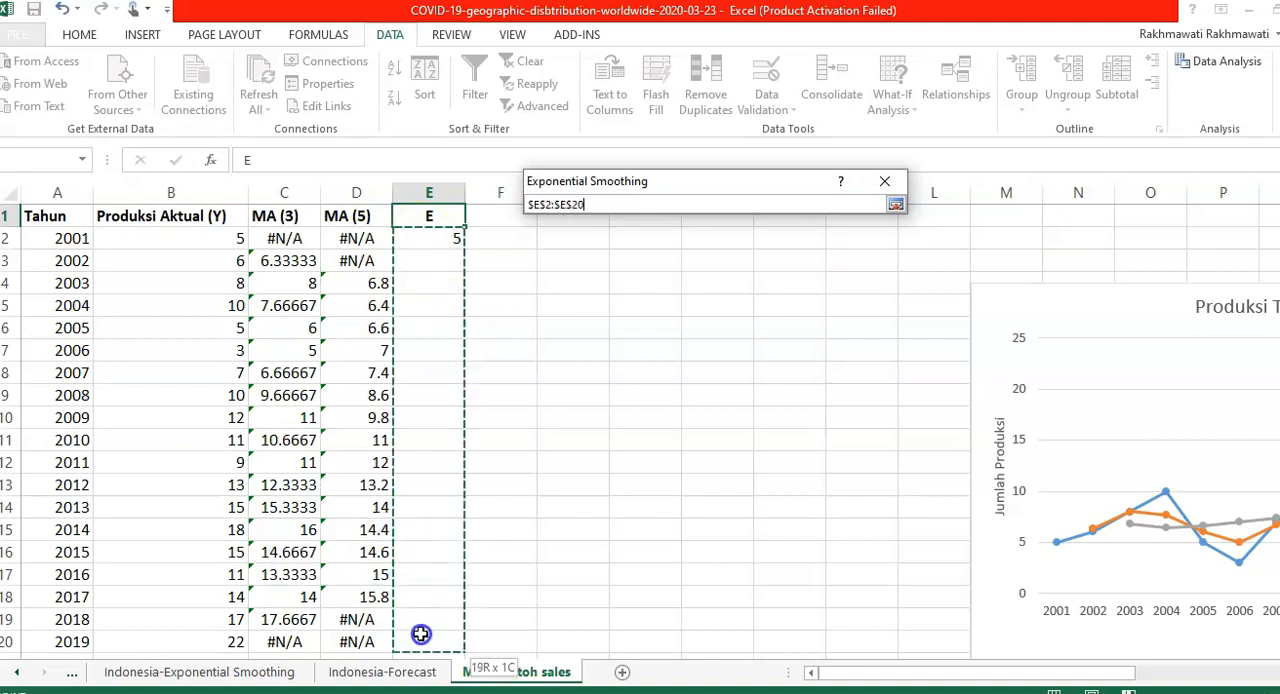
{"action": "left_click", "coordinate": [895, 204]}
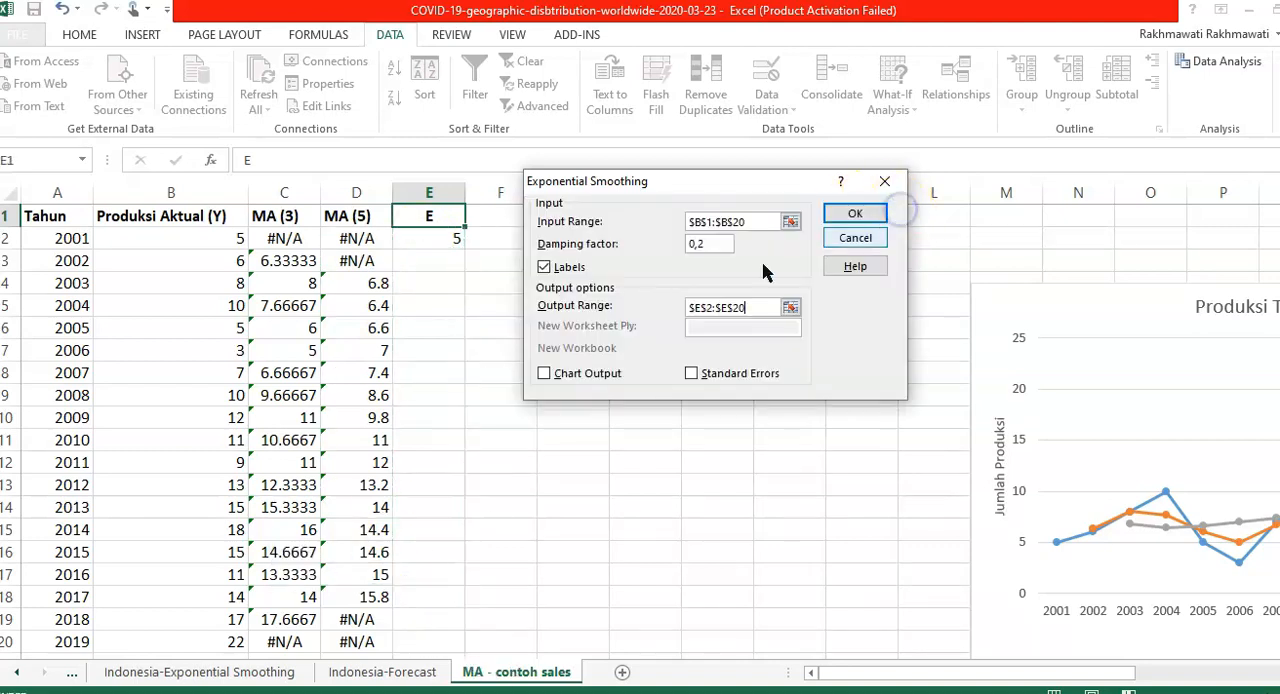
{"action": "left_click", "coordinate": [586, 372]}
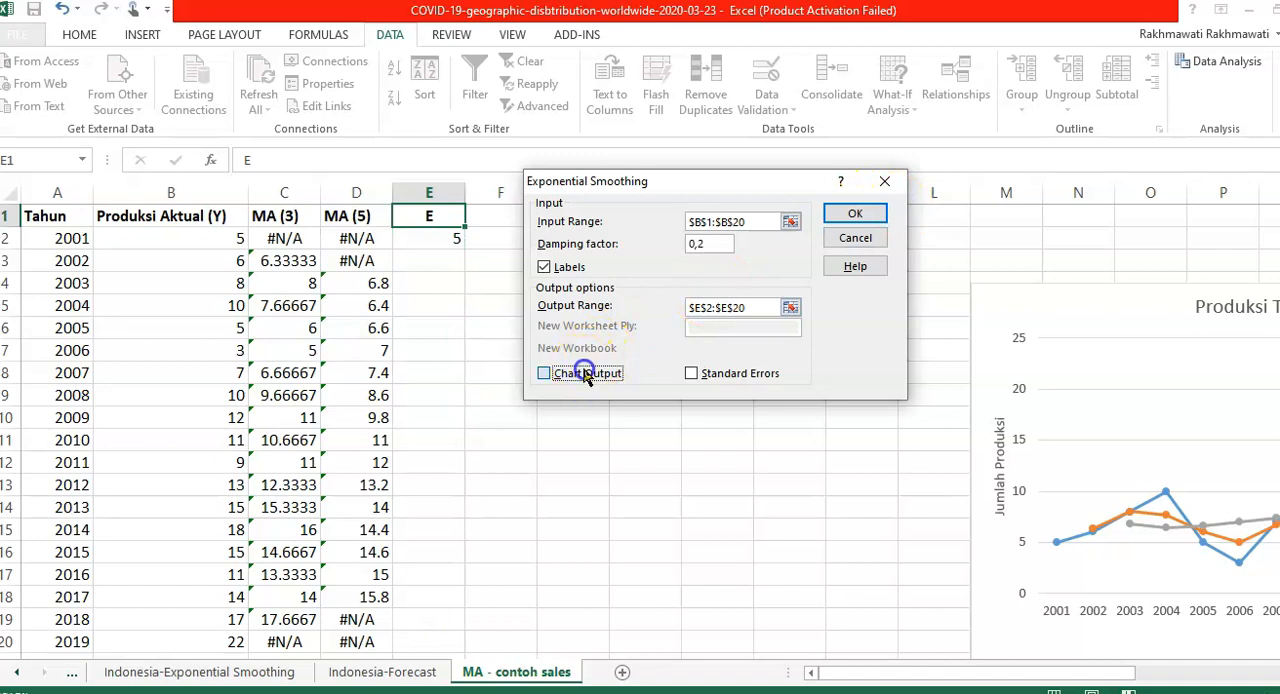
{"action": "left_click", "coordinate": [866, 210]}
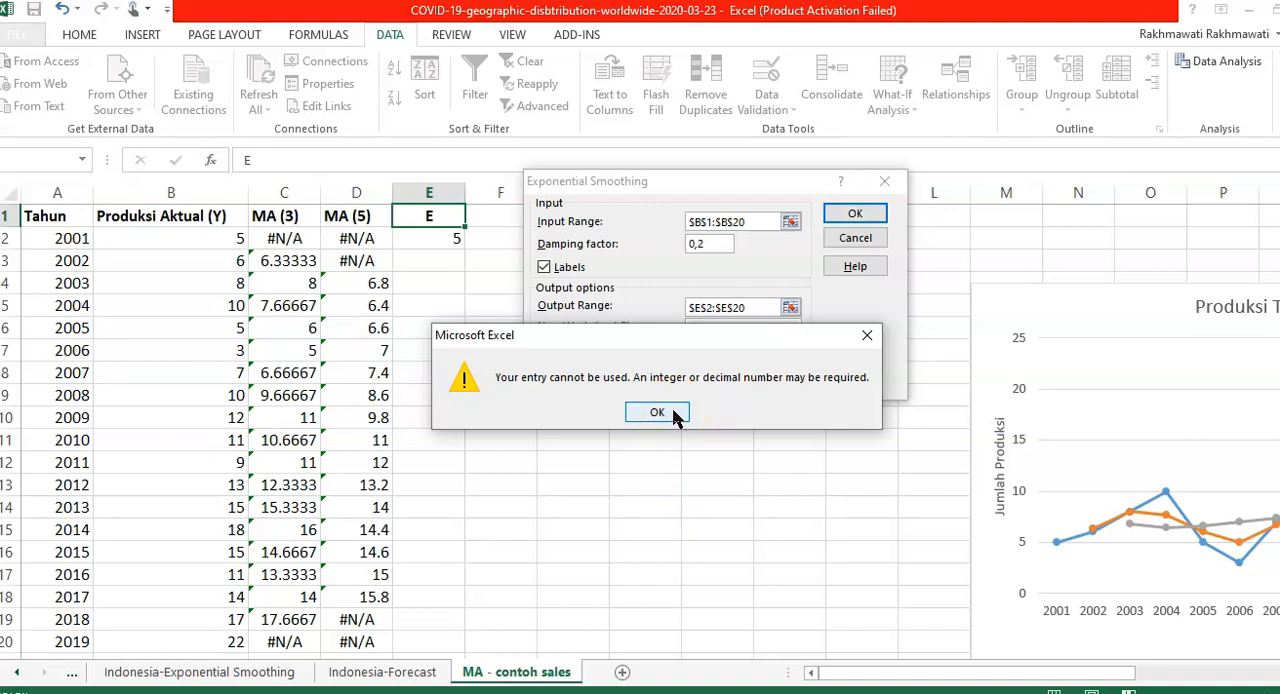
- Correct the damping factor to 0.2 with a decimal point and run the exponential smoothing
{"action": "left_click", "coordinate": [673, 412]}
{"action": "left_click", "coordinate": [710, 241]}
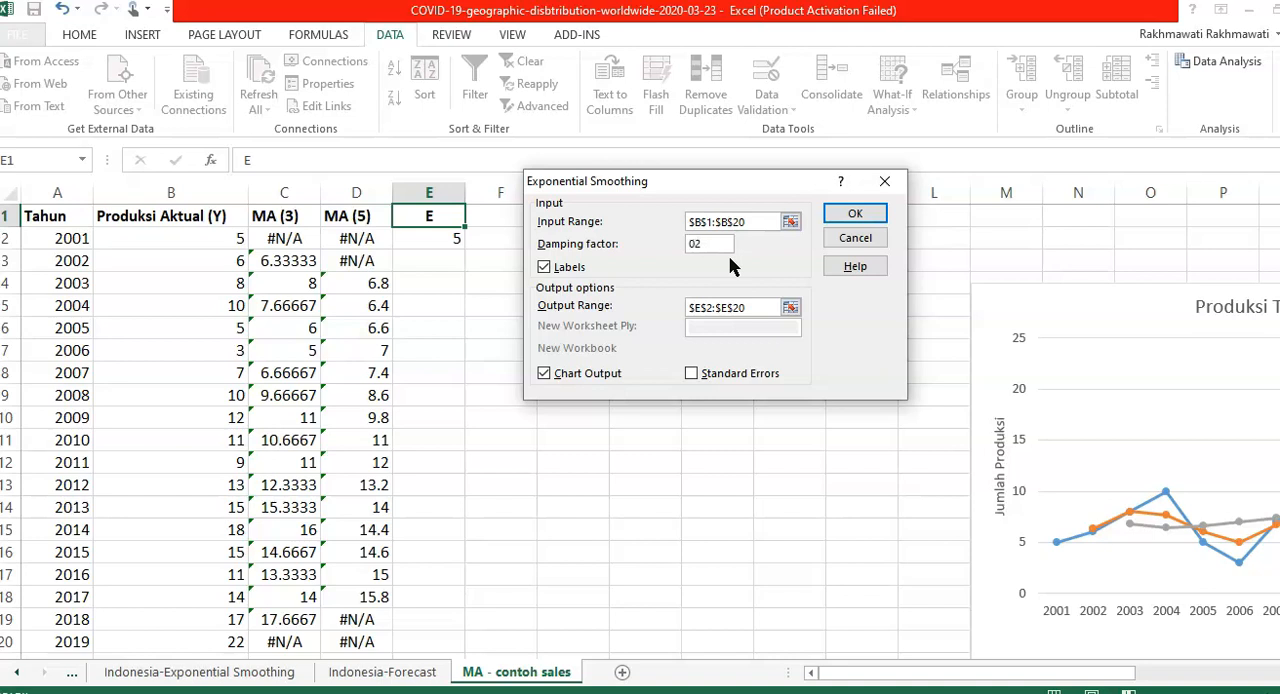
{"action": "left_click", "coordinate": [855, 213]}
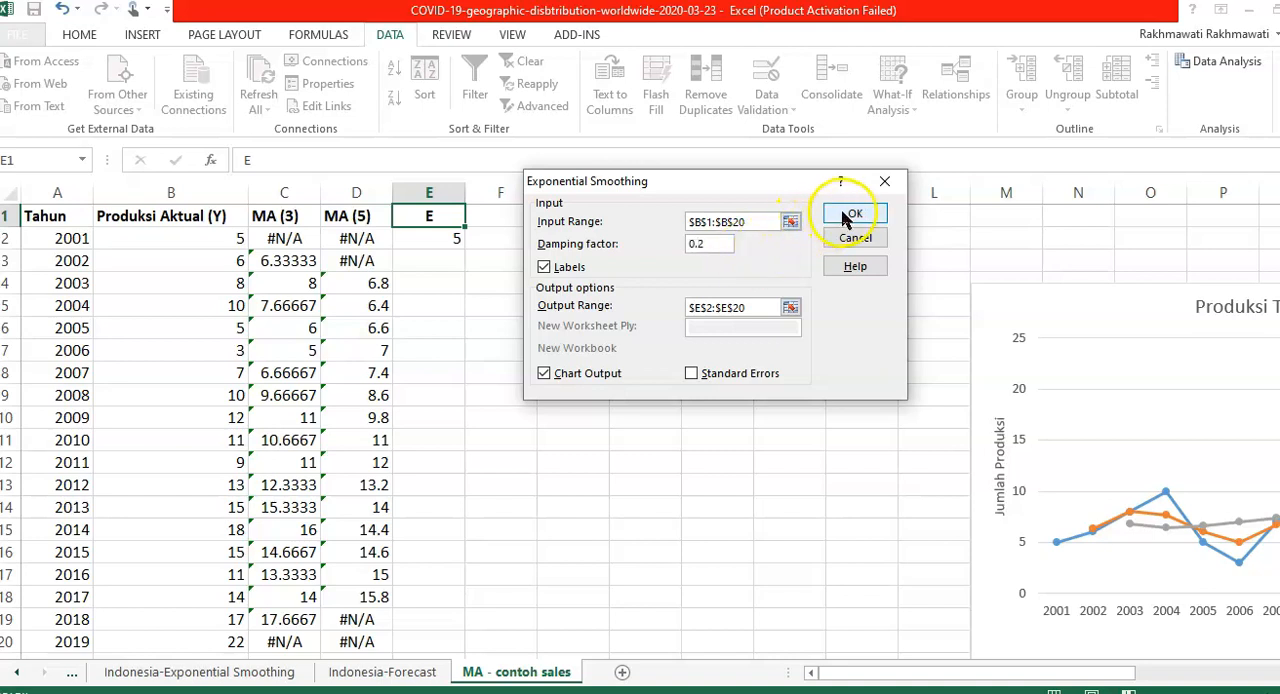
- Label the smoothing columns ES(W=0.2) in E1 and ES(W=0.5) in F1
{"action": "left_click", "coordinate": [445, 234]}
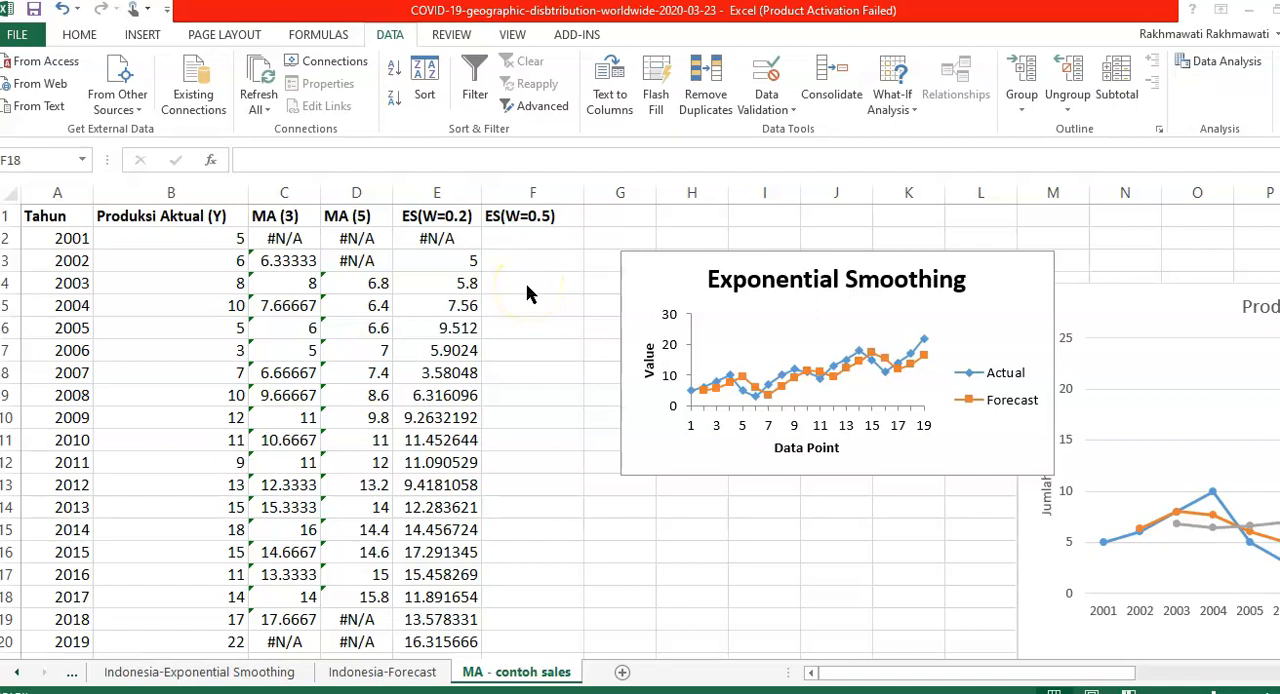
{"action": "left_click", "coordinate": [512, 215]}
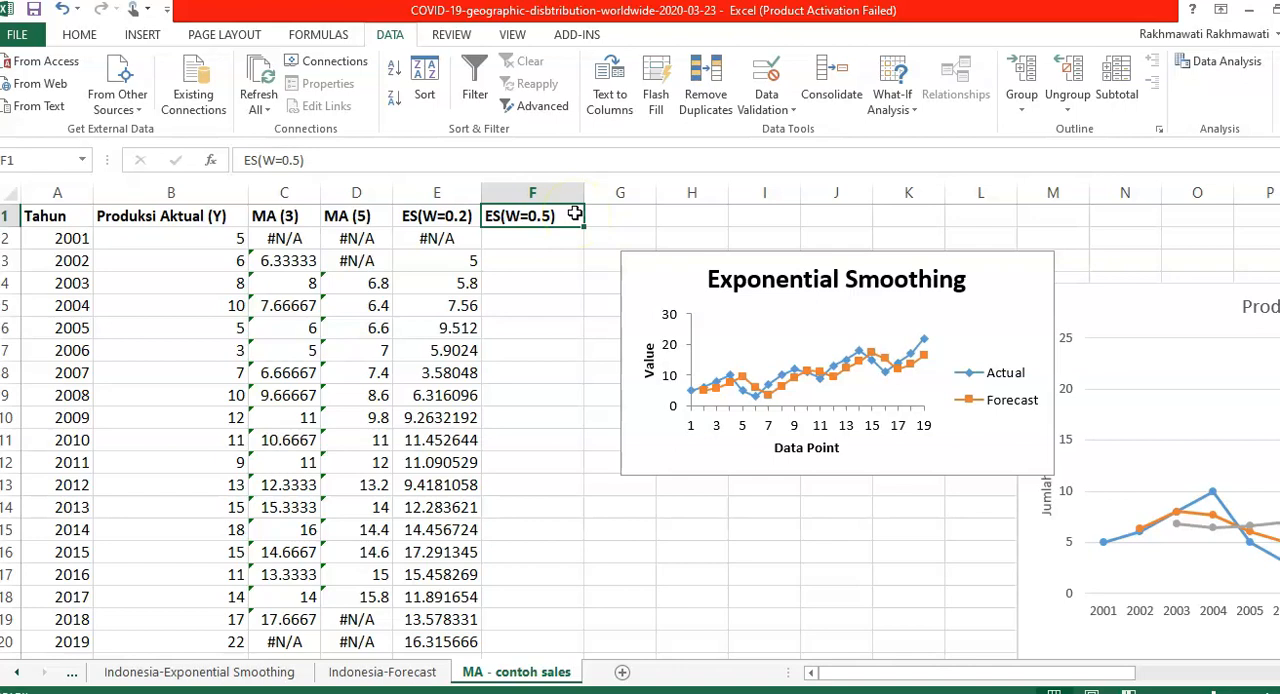
{"action": "left_click", "coordinate": [430, 220]}
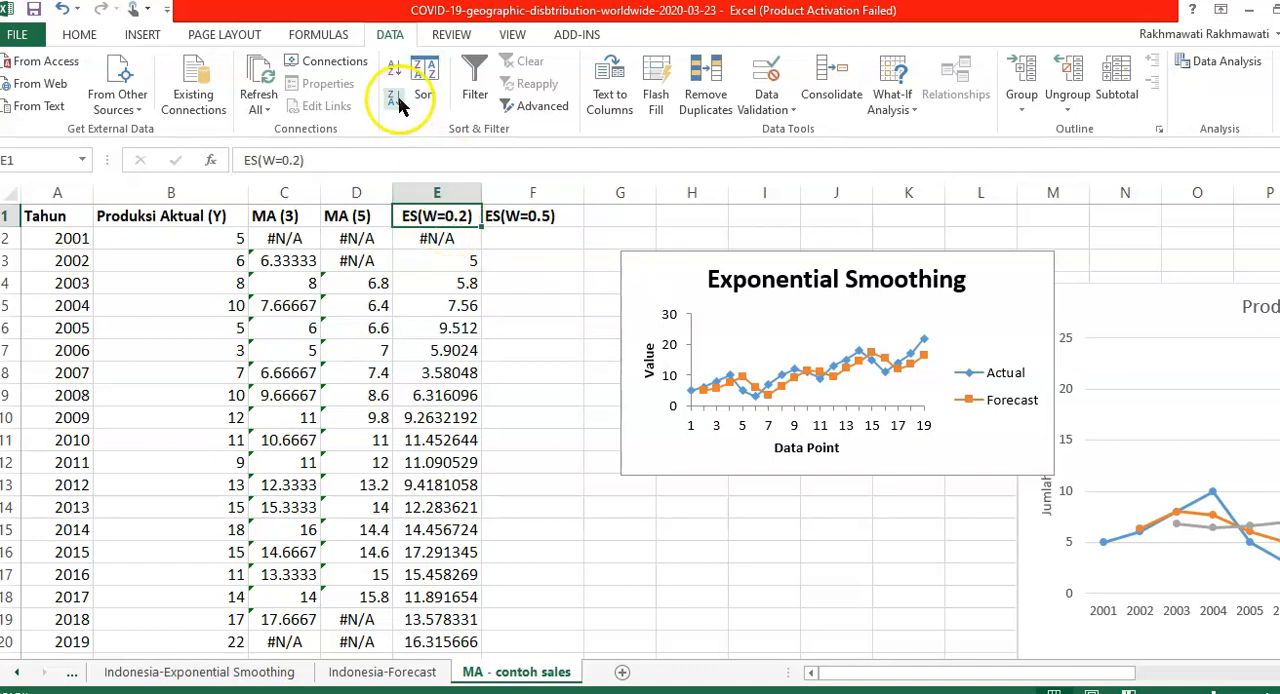
- Reopen the Exponential Smoothing tool and set the damping factor to 0.5
{"action": "left_click", "coordinate": [1230, 62]}
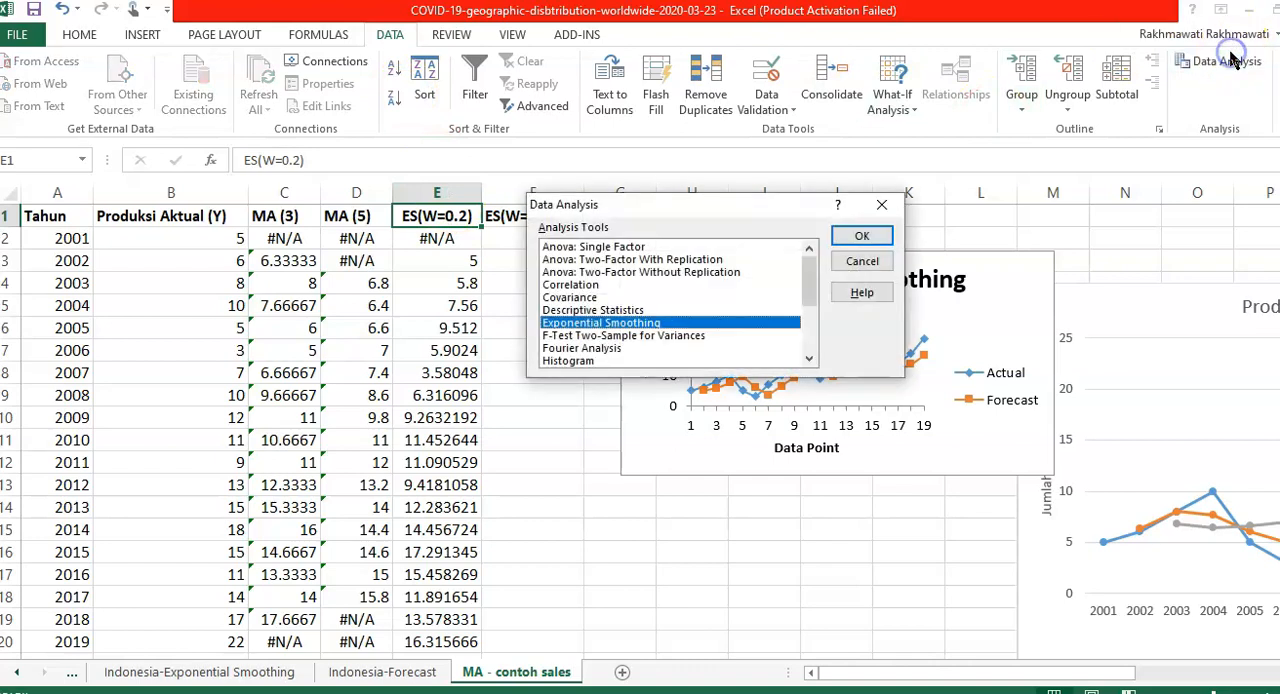
{"action": "left_click", "coordinate": [866, 238]}
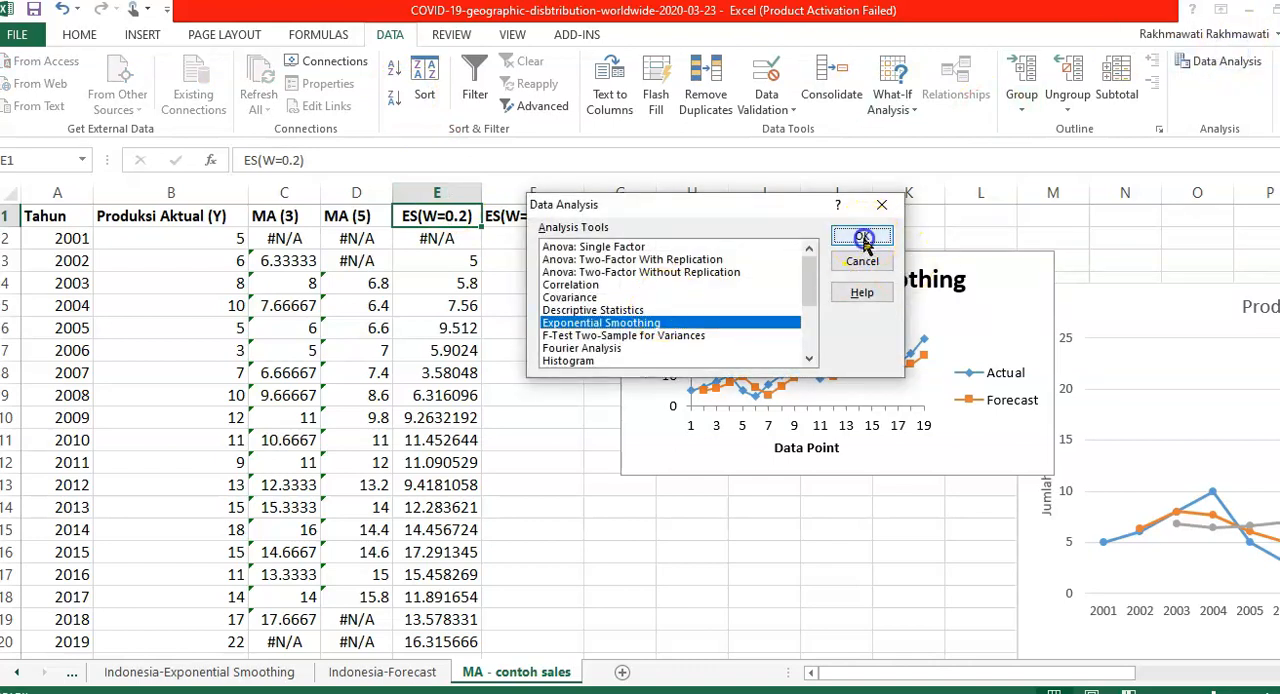
{"action": "left_click", "coordinate": [714, 241]}
{"action": "key", "text": "BackSpace"}
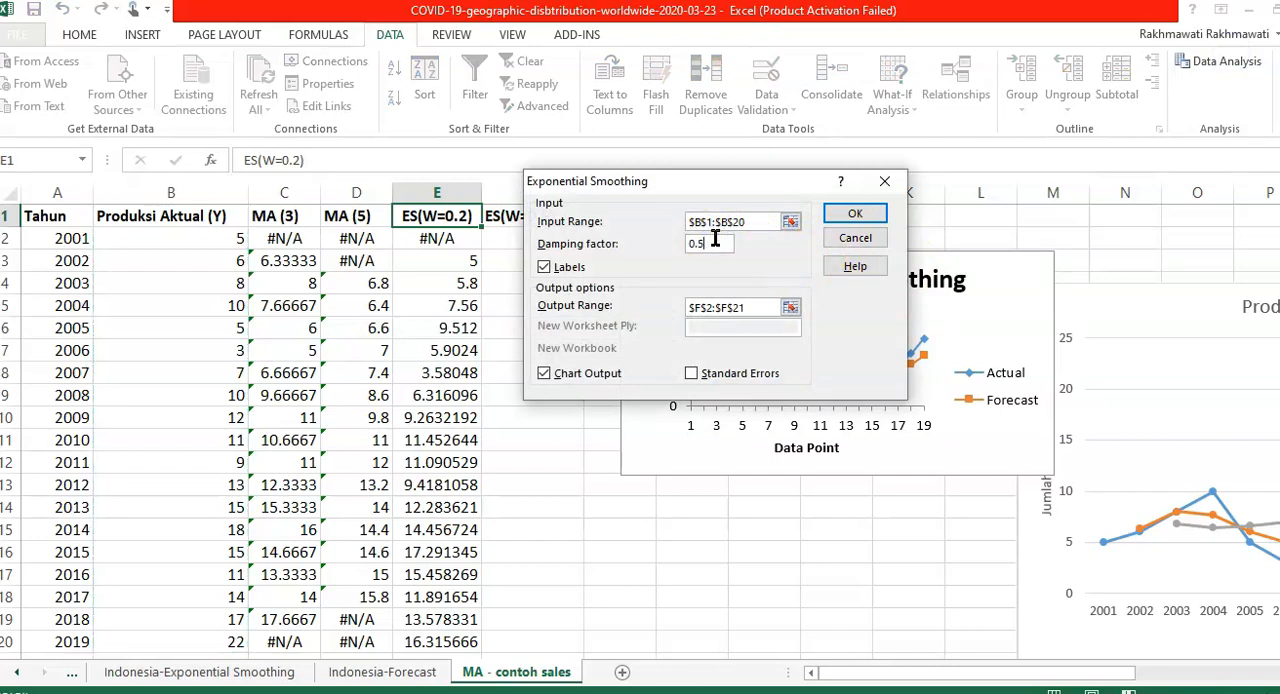
- Check the output range, keep it as $F$2:$F$21 and run the second exponential smoothing with chart output
{"action": "left_click", "coordinate": [790, 307]}
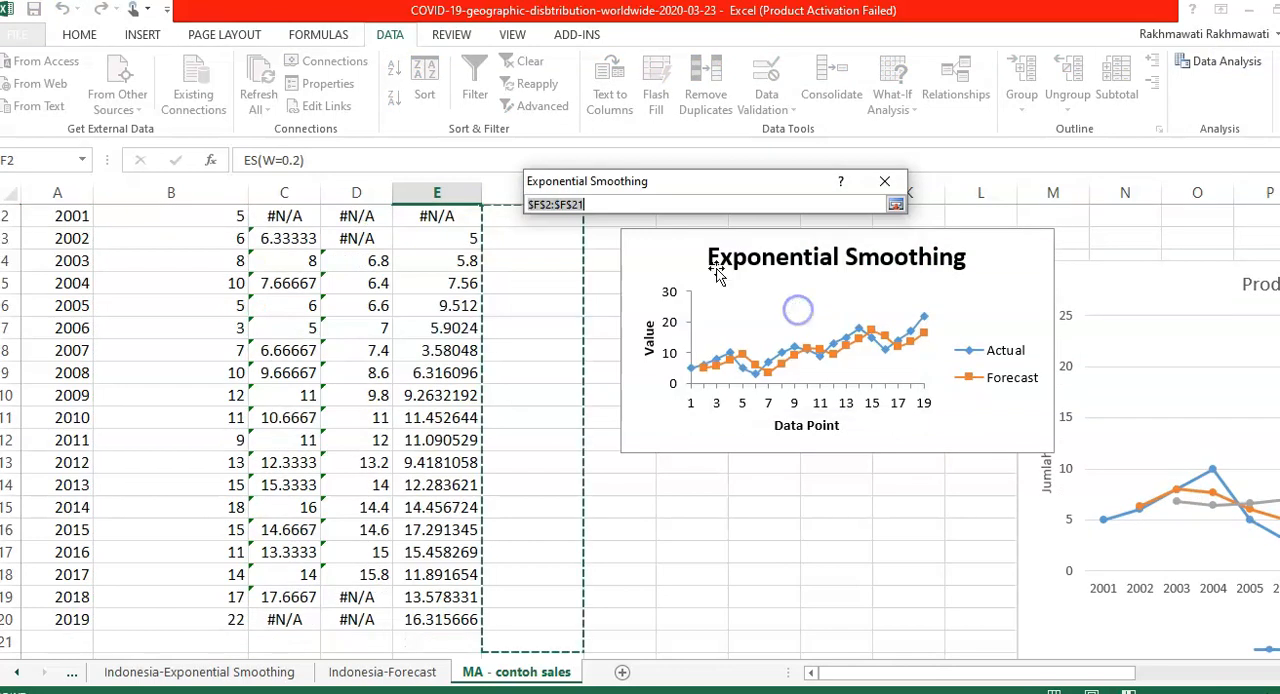
{"action": "scroll", "coordinate": [543, 367], "scroll_direction": "up", "scroll_amount": 1}
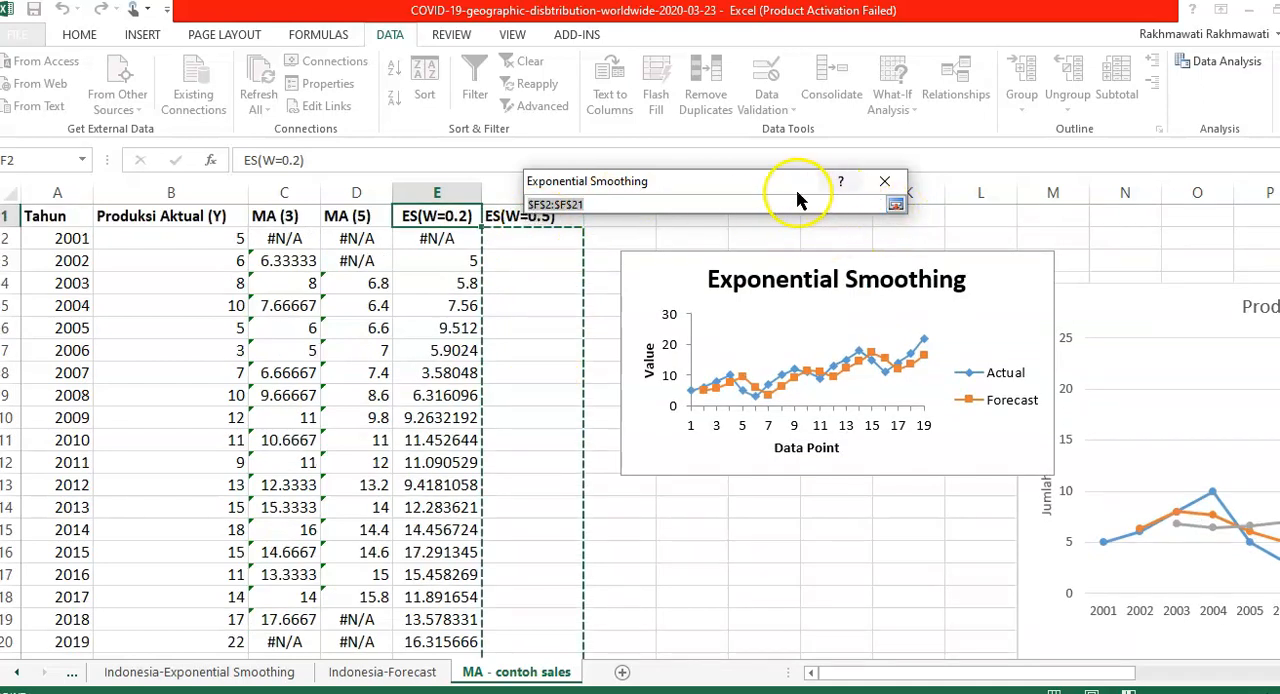
{"action": "left_click_drag", "start_coordinate": [846, 179], "coordinate": [956, 187]}
{"action": "left_click", "coordinate": [1014, 218]}
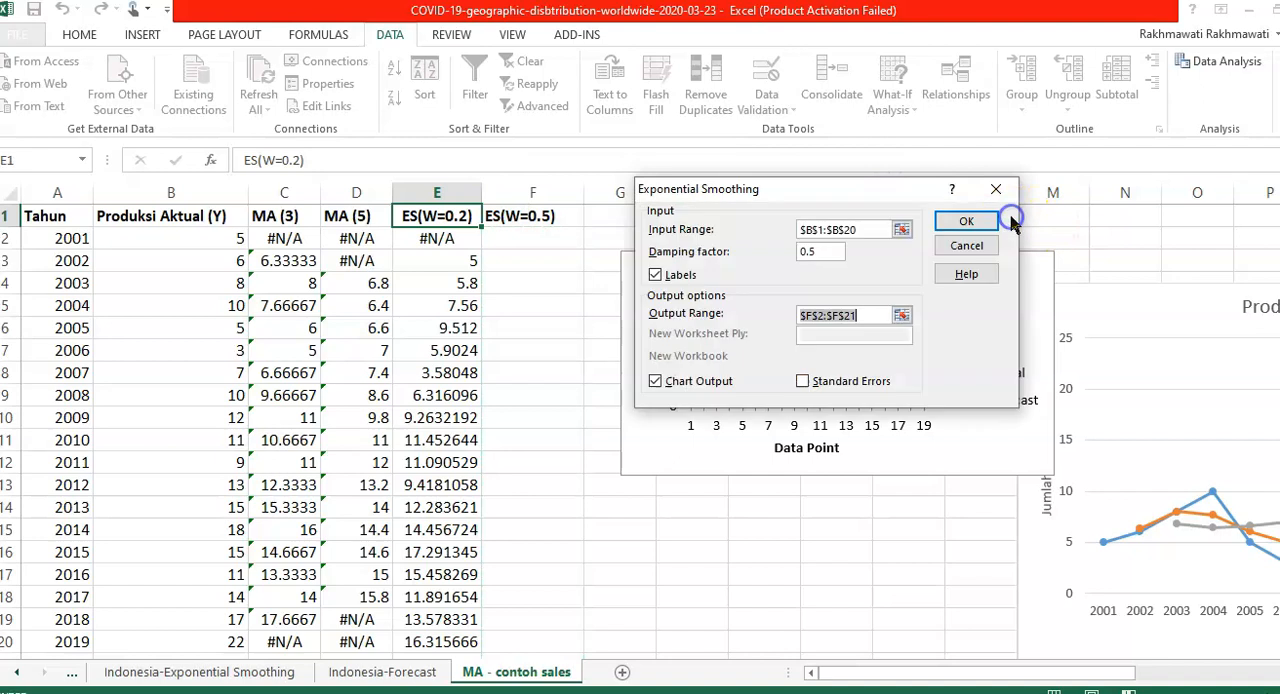
{"action": "left_click", "coordinate": [968, 221]}
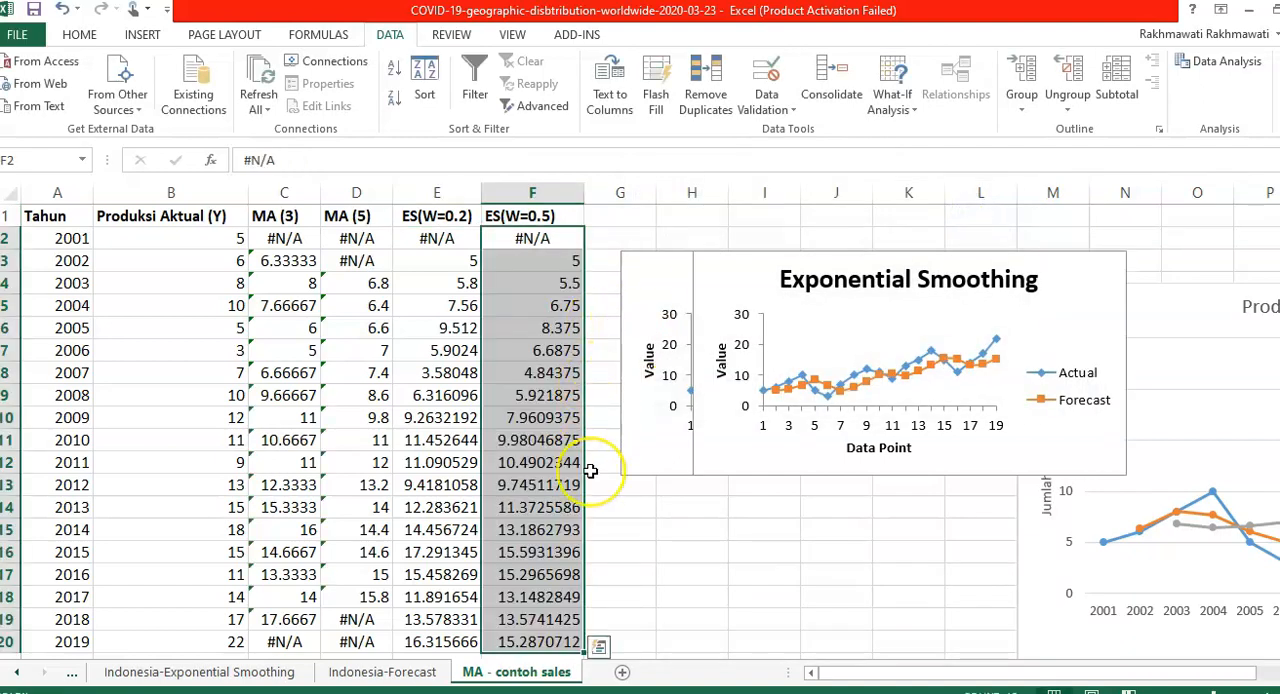
- Delete the two overlapping Exponential Smoothing charts generated by the analysis tool
{"action": "scroll", "coordinate": [588, 480], "scroll_direction": "down", "scroll_amount": 2}
{"action": "scroll", "coordinate": [590, 540], "scroll_direction": "up", "scroll_amount": 2}
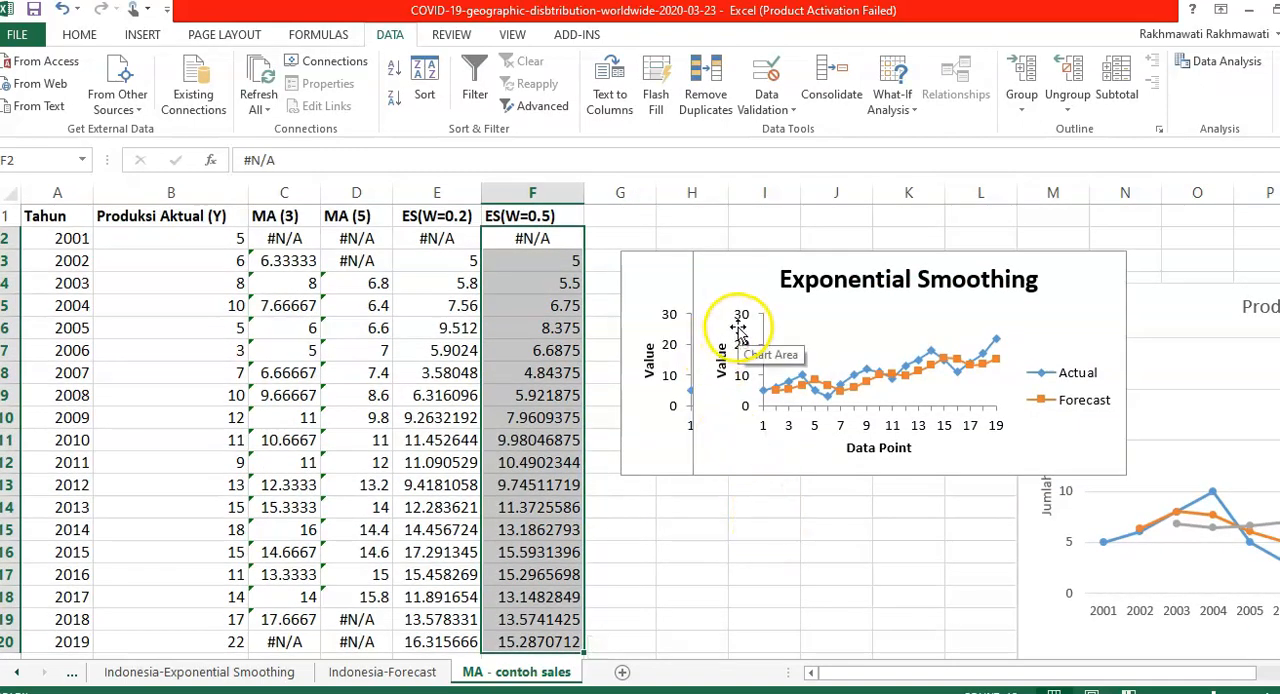
{"action": "left_click", "coordinate": [630, 256]}
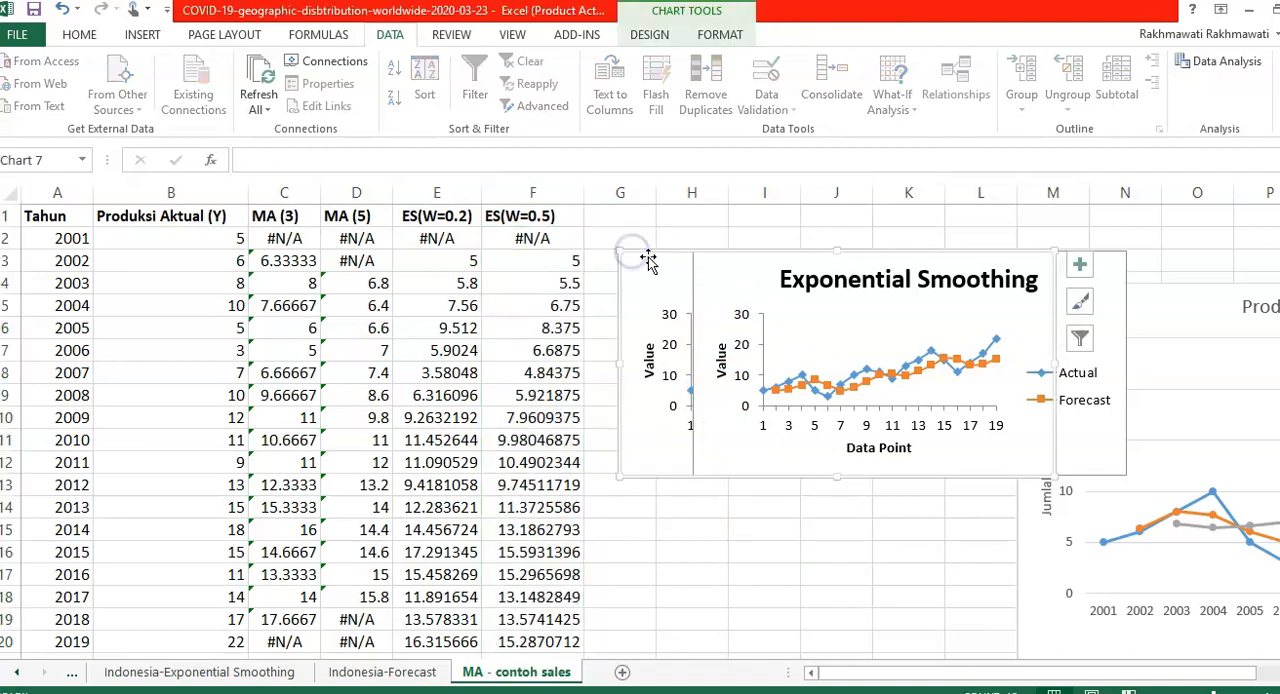
{"action": "key", "text": "Delete"}
{"action": "left_click", "coordinate": [708, 254]}
{"action": "key", "text": "Delete"}
{"action": "left_click", "coordinate": [652, 287]}
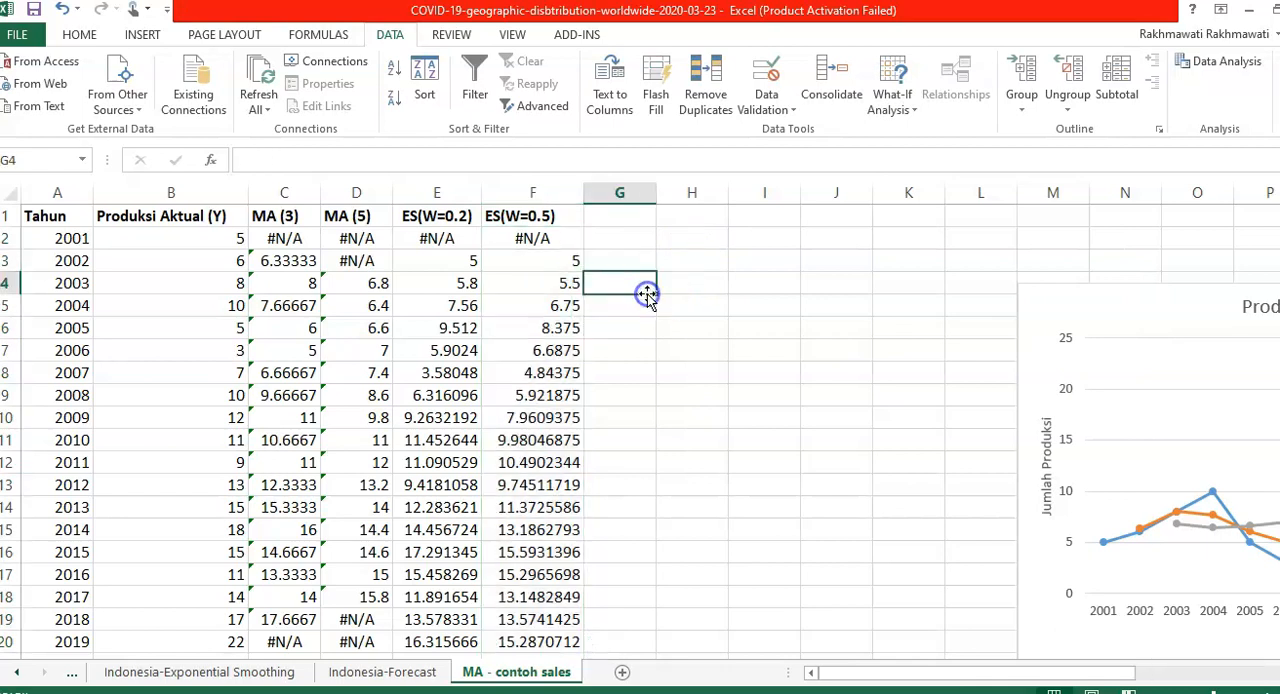
- Hide the MA (3) and MA (5) columns, C and D
{"action": "left_click_drag", "start_coordinate": [262, 190], "coordinate": [336, 182]}
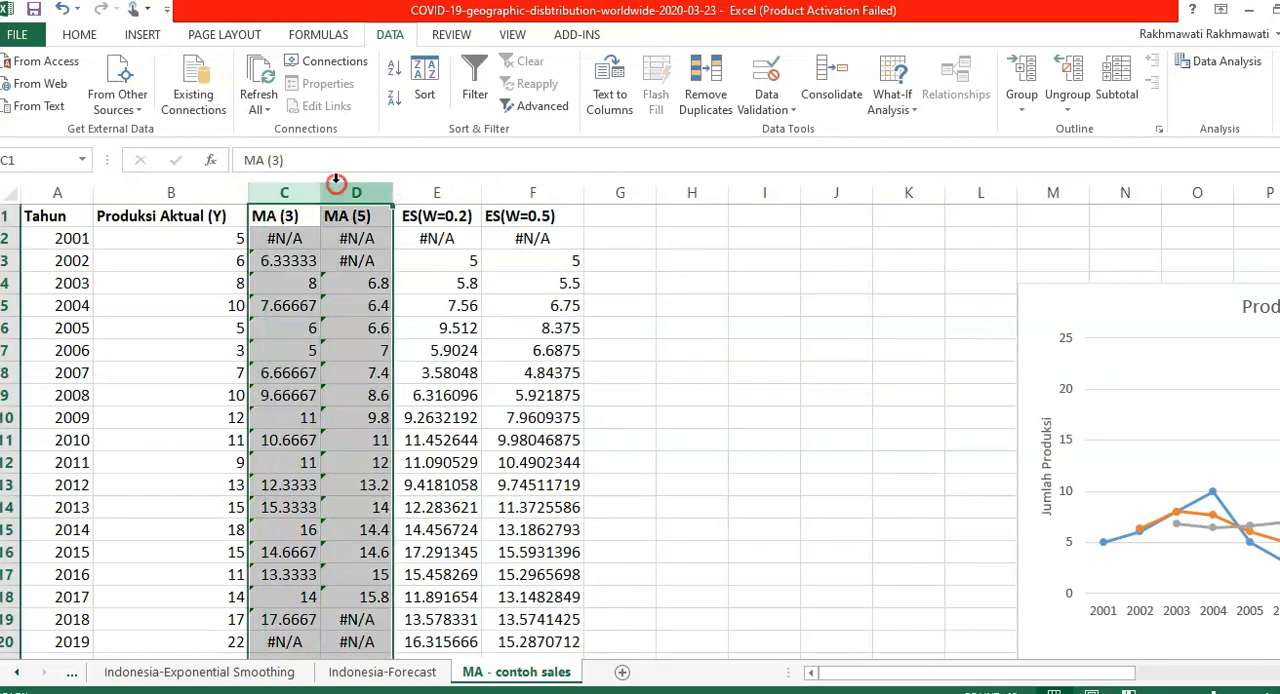
{"action": "right_click", "coordinate": [336, 183]}
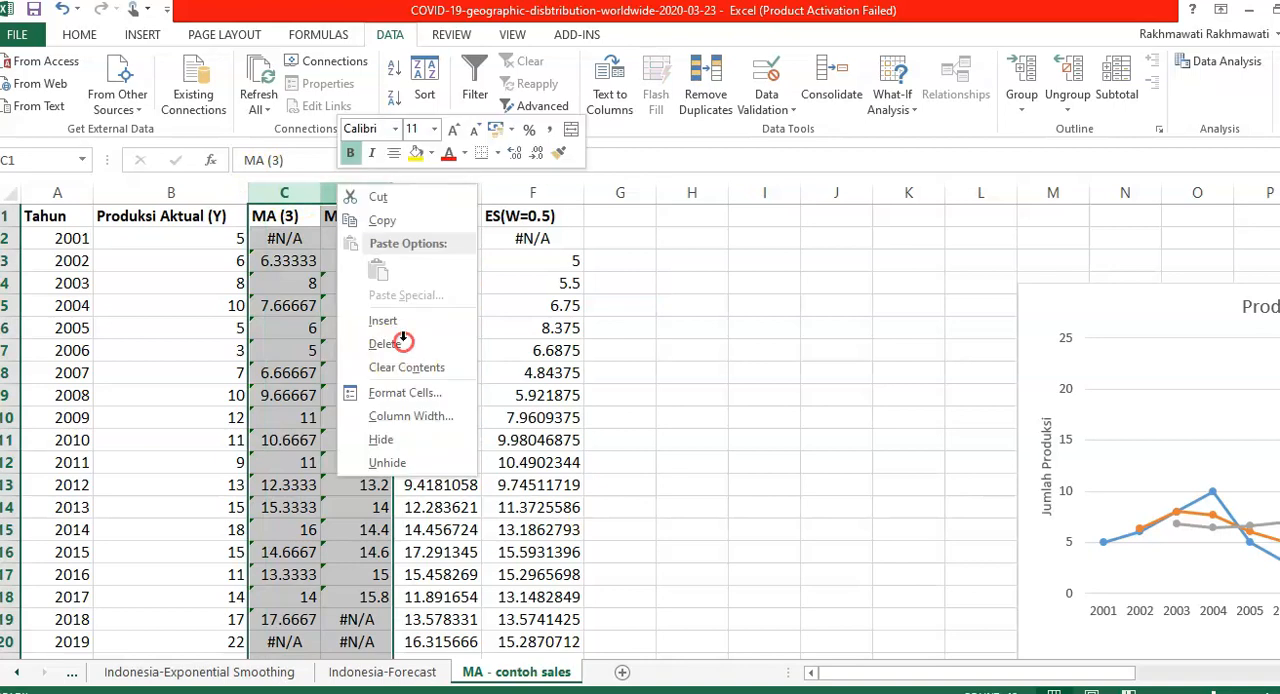
{"action": "left_click", "coordinate": [398, 449]}
- Insert a Line with Markers chart from A1:F20, using the version that plots production and both smoothing series against the years
{"action": "left_click", "coordinate": [72, 214]}
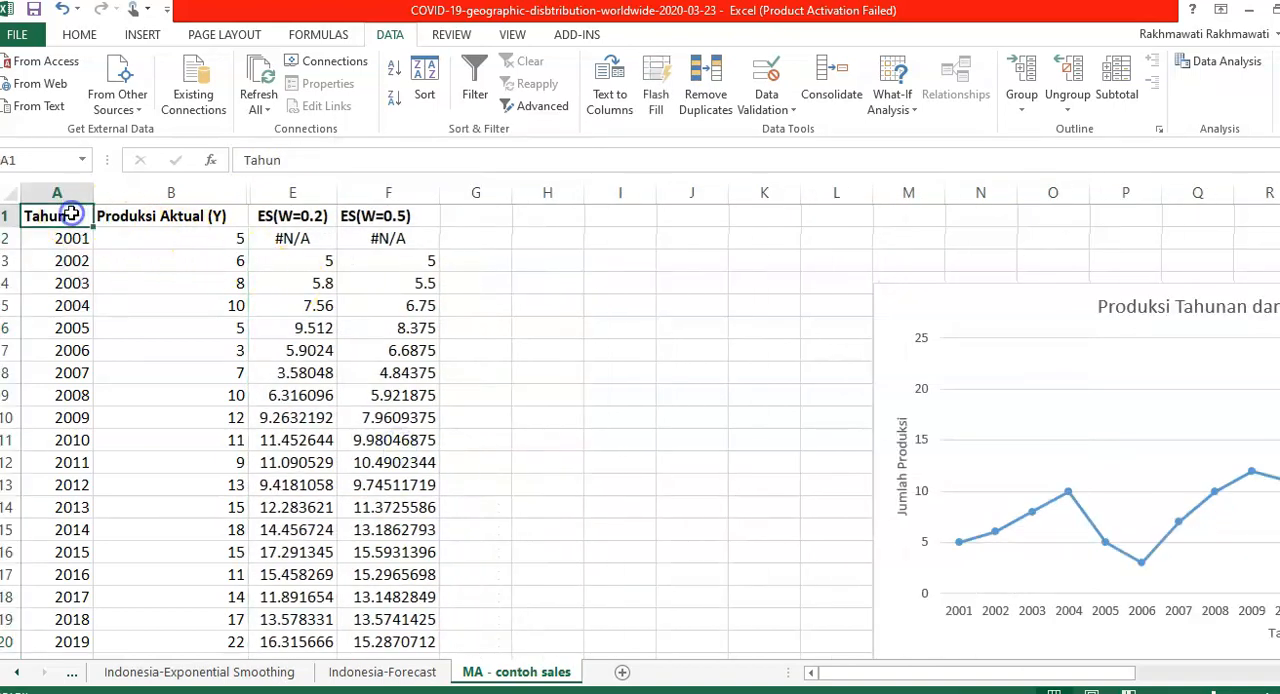
{"action": "key", "text": "shift+Right"}
{"action": "key", "text": "shift+Right"}
{"action": "key", "text": "shift+Right"}
{"action": "key", "text": "shift+Down"}
{"action": "key", "text": "shift+Down"}
{"action": "key", "text": "shift+Down"}
{"action": "key", "text": "shift+Down"}
{"action": "key", "text": "shift+Down"}
{"action": "key", "text": "shift+Down"}
{"action": "key", "text": "shift+Down"}
{"action": "key", "text": "shift+Down"}
{"action": "key", "text": "shift+Down"}
{"action": "key", "text": "shift+Down"}
{"action": "key", "text": "shift+Down"}
{"action": "key", "text": "shift+Down"}
{"action": "key", "text": "shift+Down"}
{"action": "key", "text": "shift+Down"}
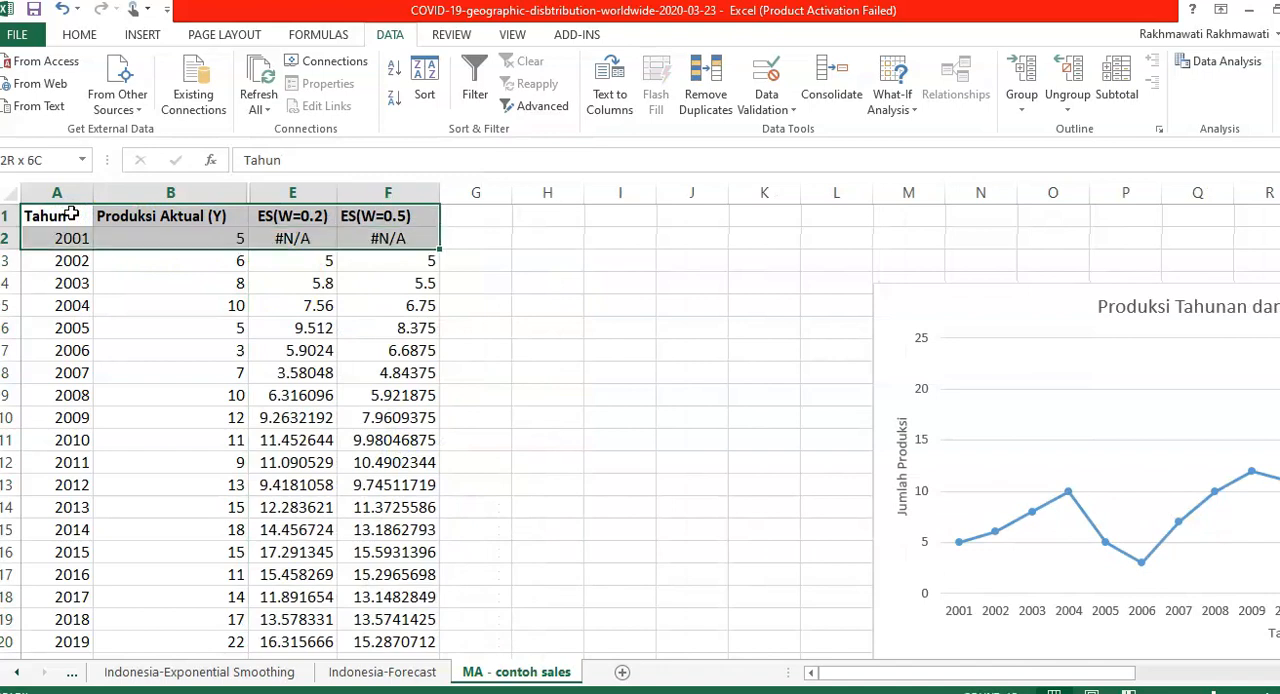
{"action": "key", "text": "shift+Down"}
{"action": "key", "text": "shift+Down"}
{"action": "key", "text": "shift+Down"}
{"action": "key", "text": "shift+Down"}
{"action": "key", "text": "shift+Down"}
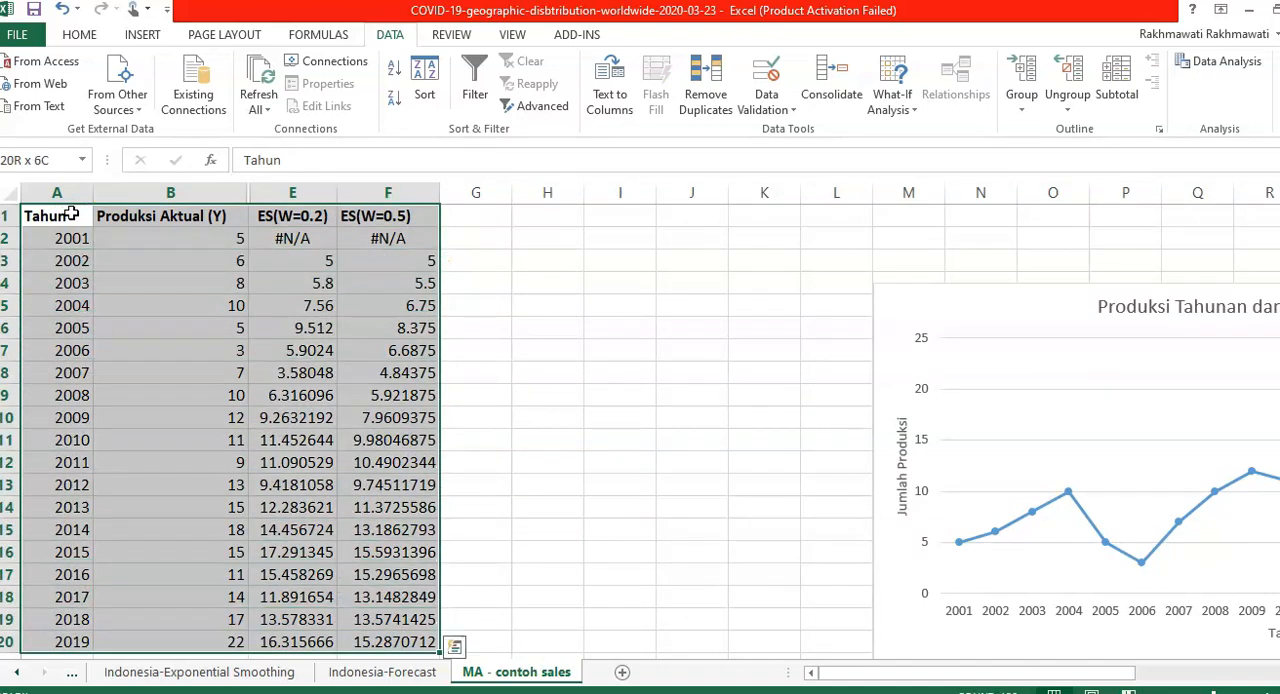
{"action": "left_click", "coordinate": [140, 32]}
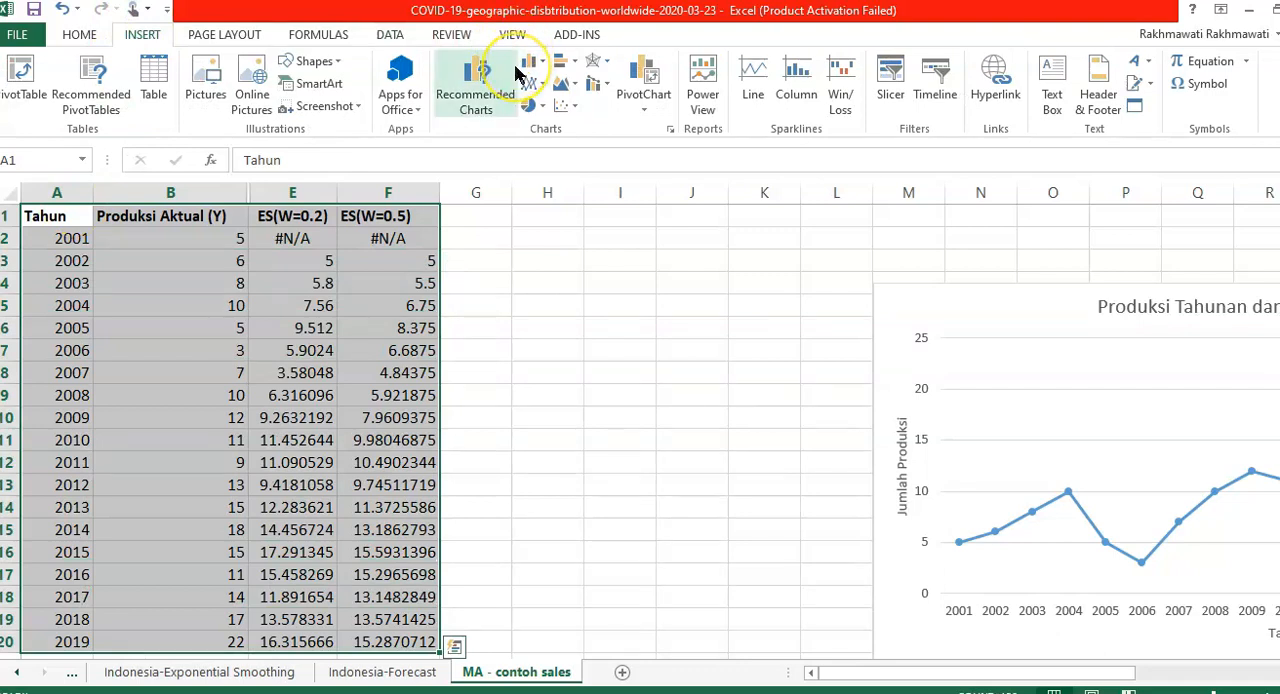
{"action": "left_click", "coordinate": [466, 80]}
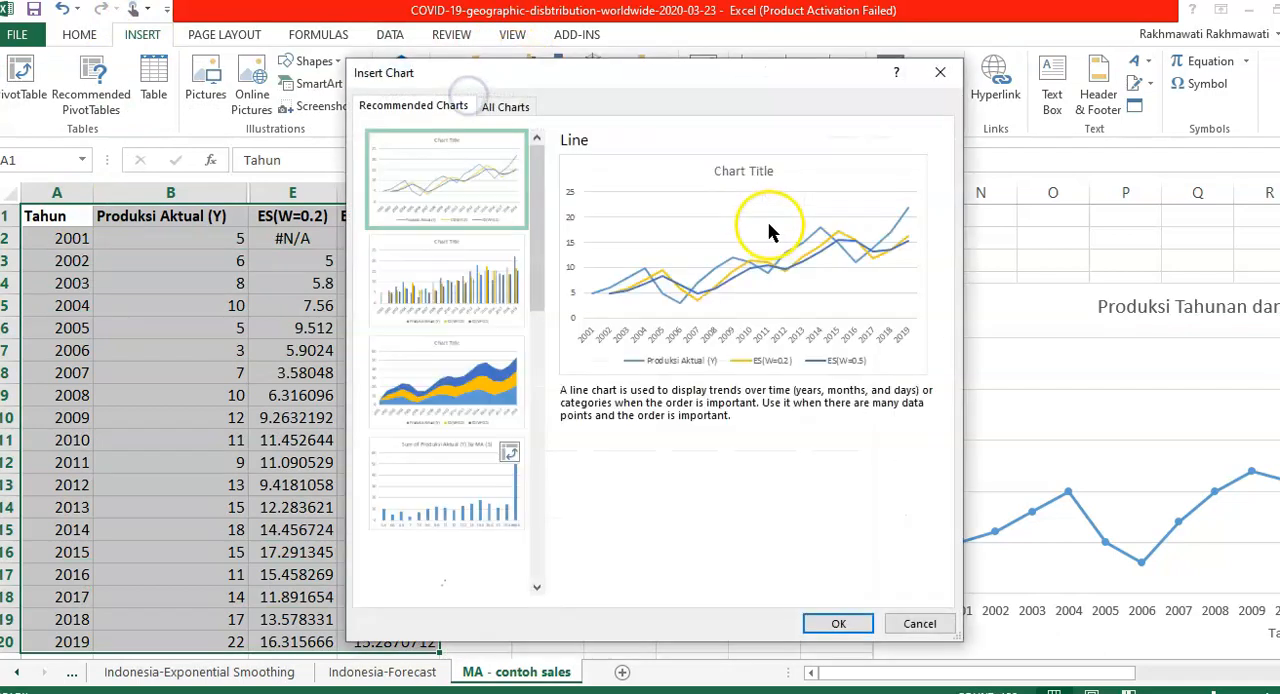
{"action": "left_click", "coordinate": [508, 106]}
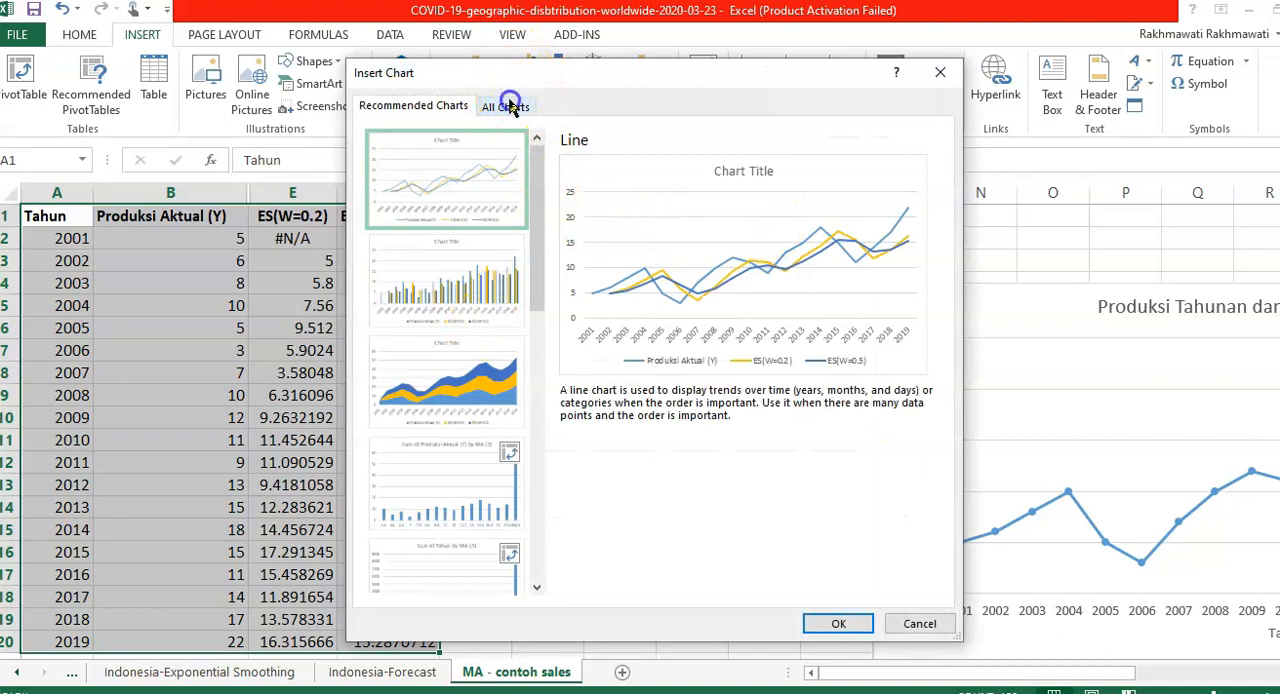
{"action": "left_click", "coordinate": [406, 210]}
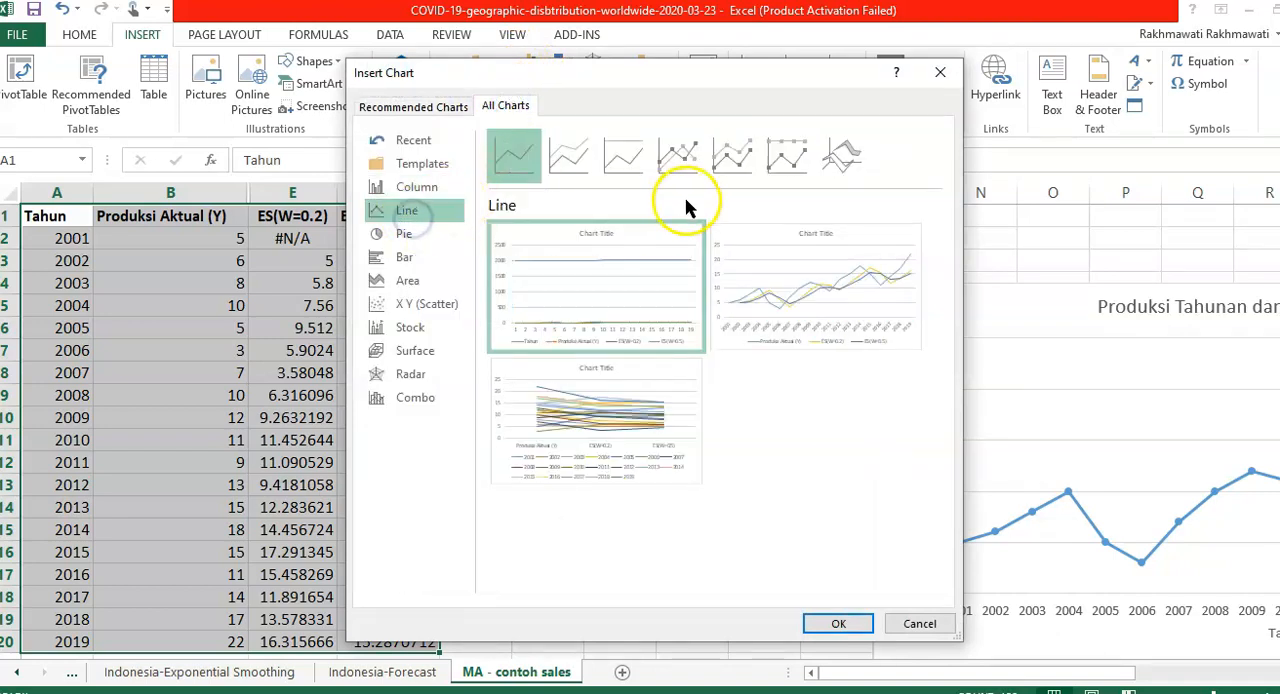
{"action": "left_click", "coordinate": [671, 158]}
{"action": "mouse_move", "coordinate": [815, 276]}
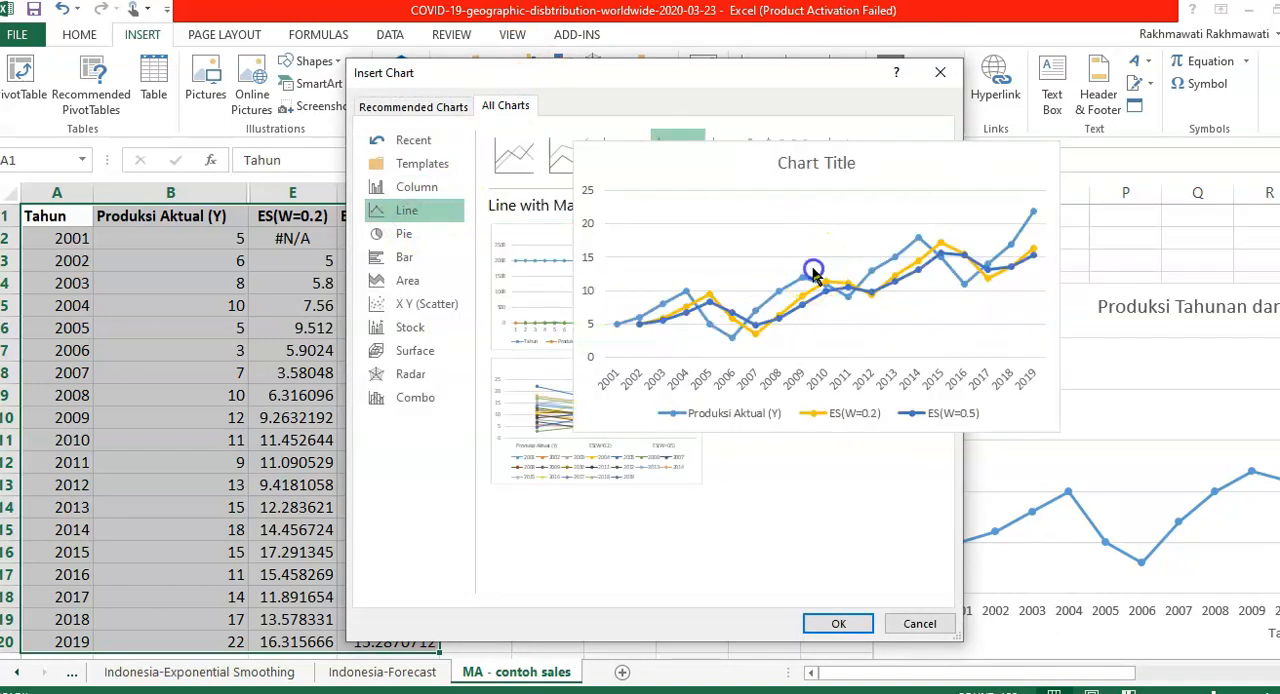
{"action": "left_click", "coordinate": [846, 626]}
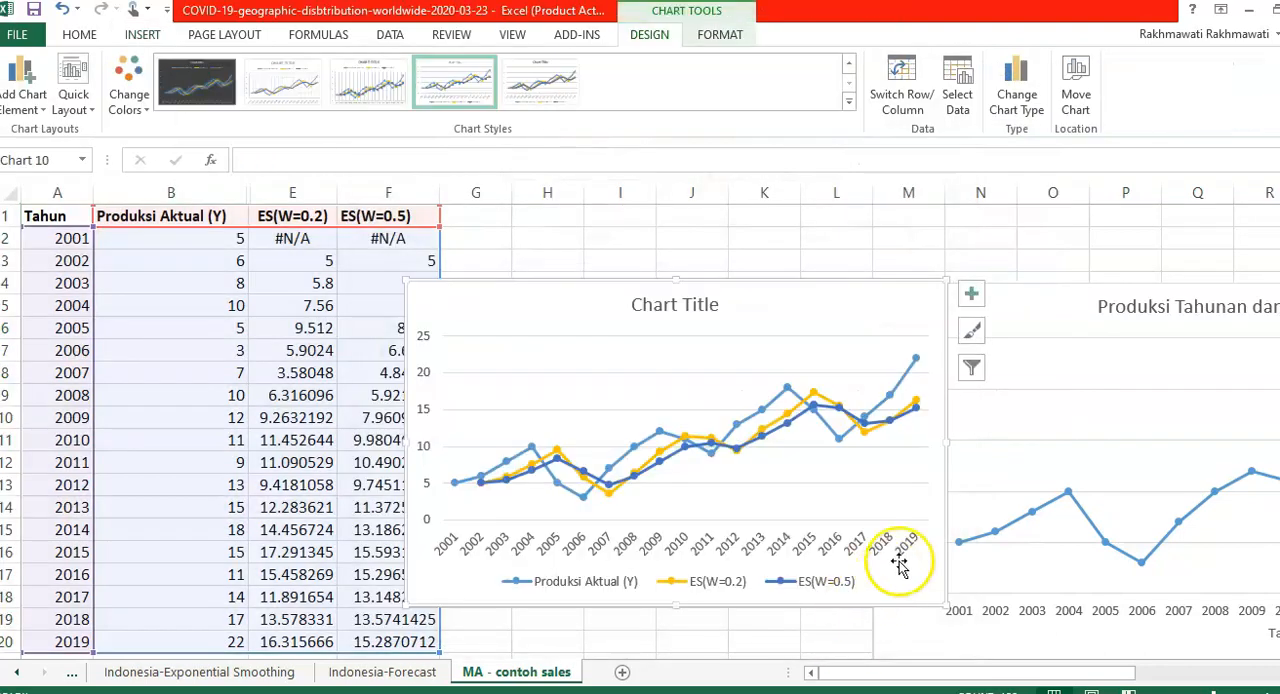
- Widen the new chart and title it "Produksi Tahunan dan Exponential Smoothing", with "Exponential Smoothing" in italics
{"action": "left_click_drag", "start_coordinate": [947, 445], "coordinate": [1066, 455]}
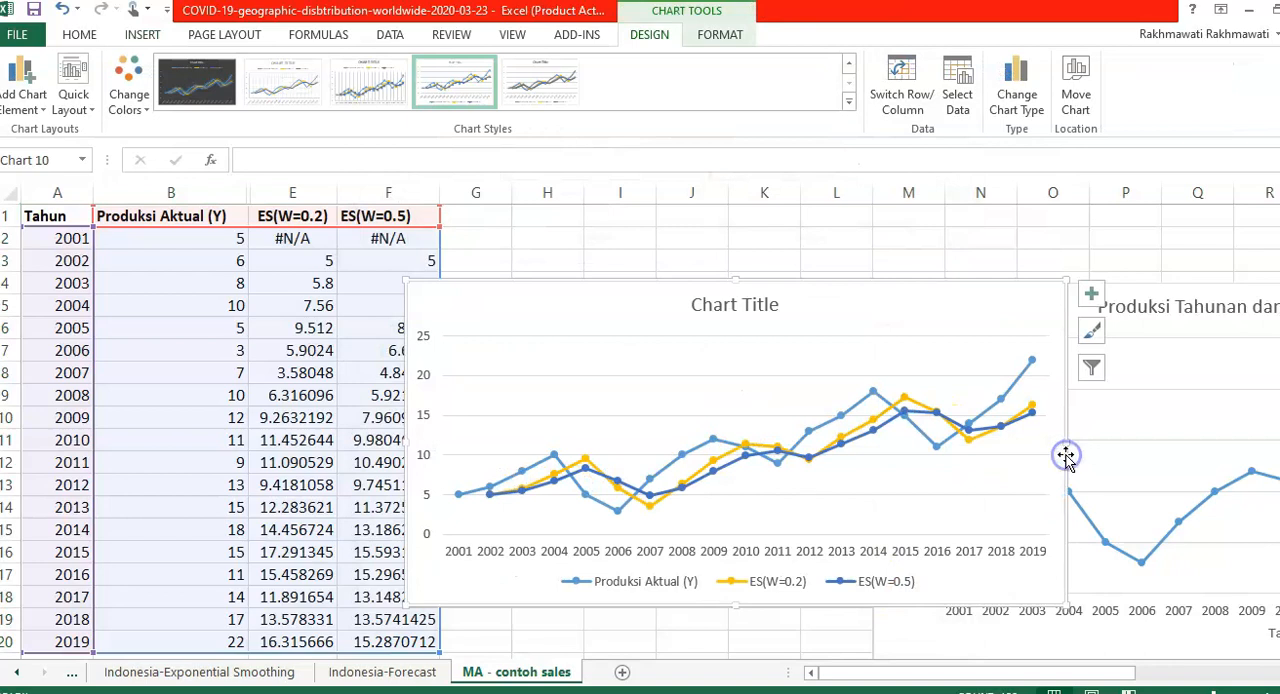
{"action": "double_click", "coordinate": [737, 302]}
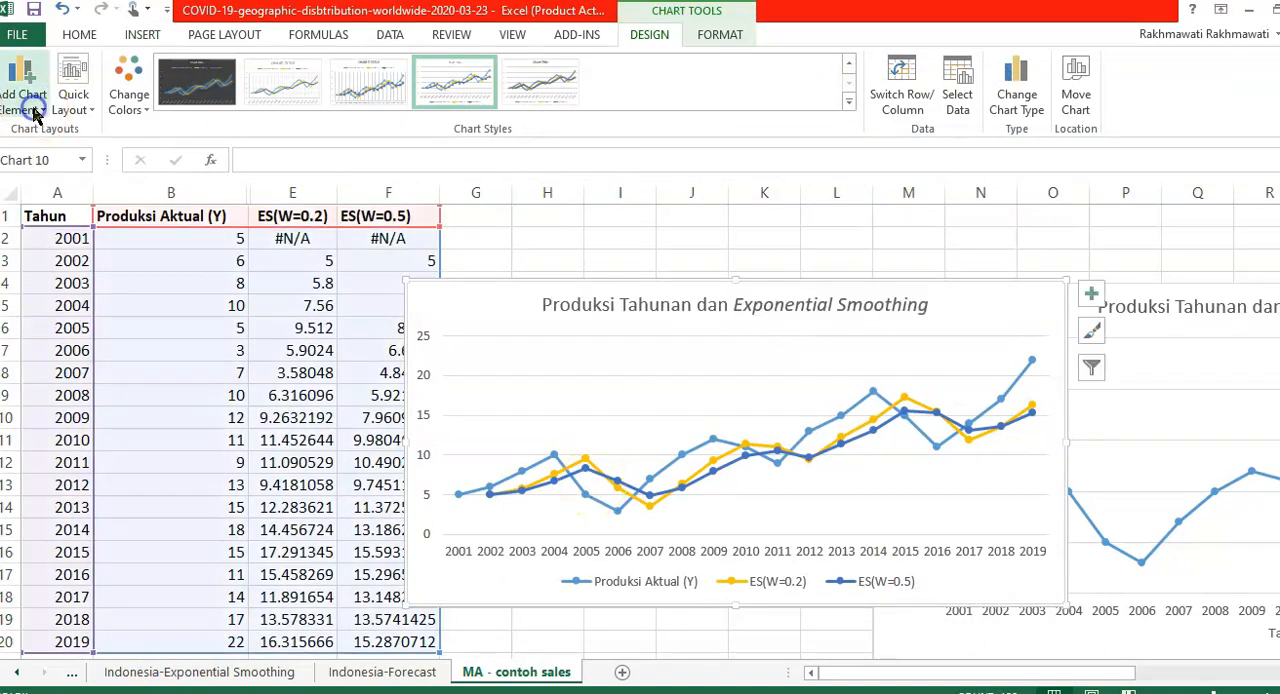
- Add a horizontal axis title to the chart reading "Tahun"
{"action": "left_click", "coordinate": [22, 92]}
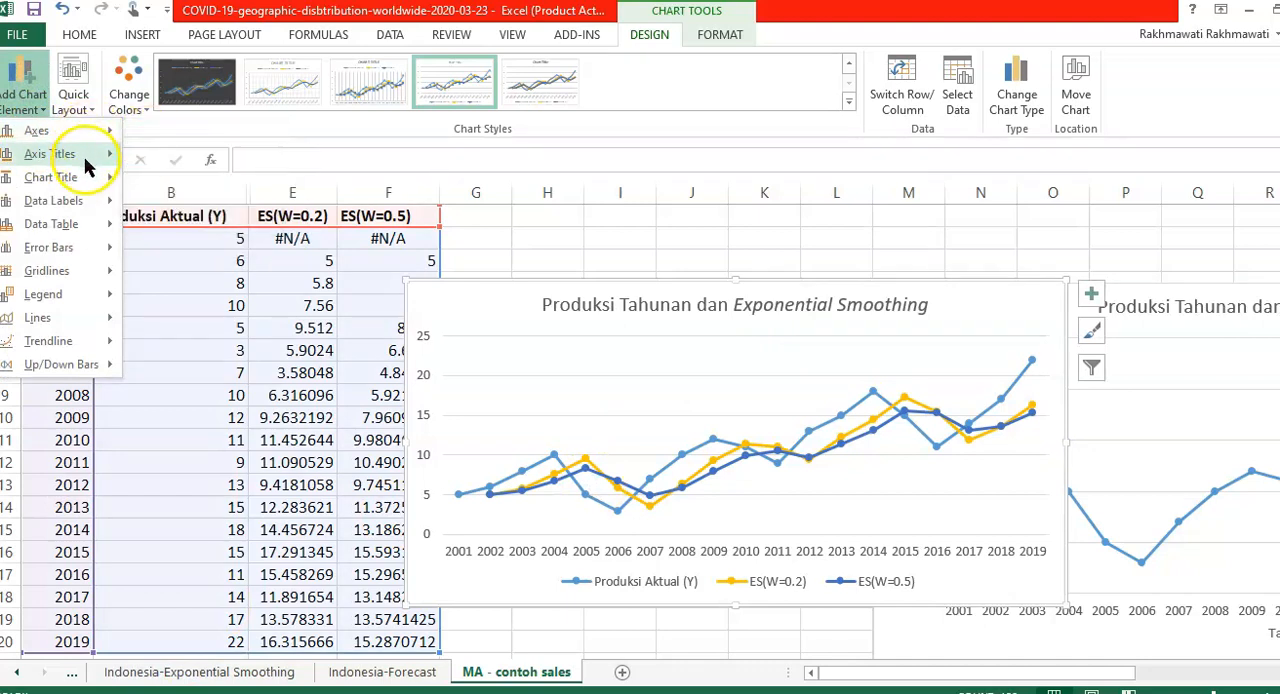
{"action": "left_click", "coordinate": [166, 165]}
{"action": "left_click", "coordinate": [738, 543]}
{"action": "type", "text": "Tahun"}
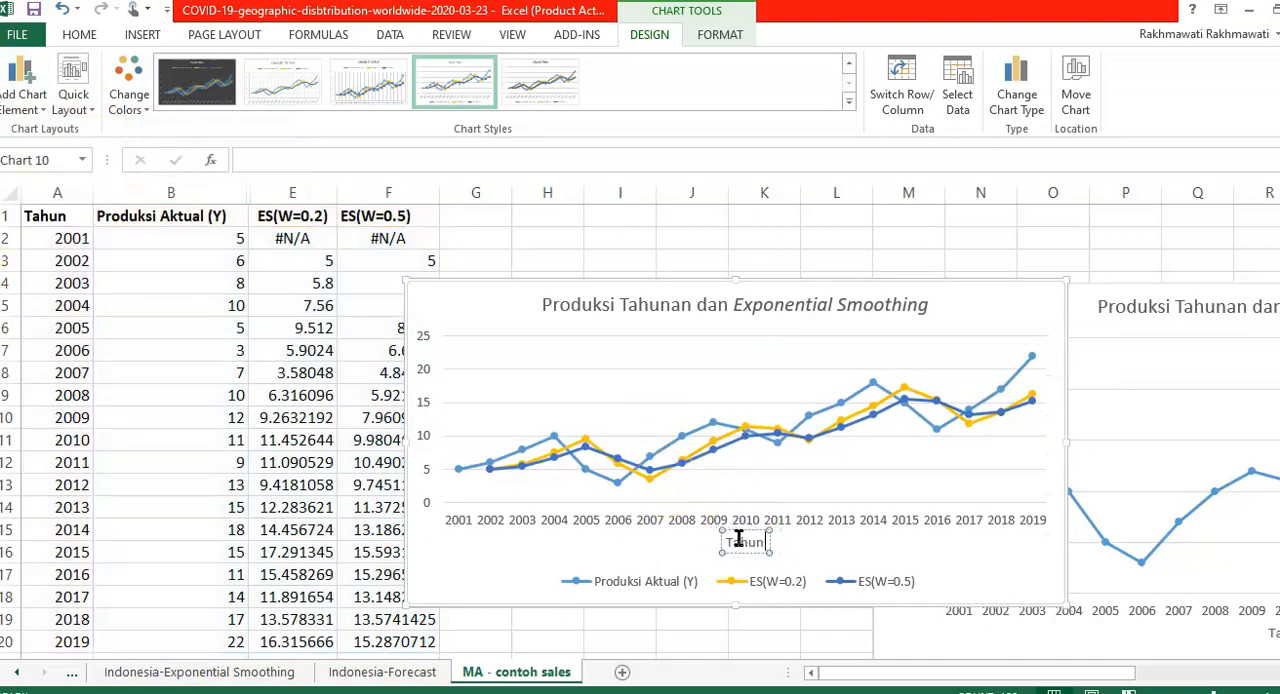
- Add a vertical axis title to the chart reading "Produksi"
{"action": "left_click", "coordinate": [22, 92]}
{"action": "mouse_move", "coordinate": [50, 153]}
{"action": "left_click", "coordinate": [175, 206]}
{"action": "left_click", "coordinate": [433, 415]}
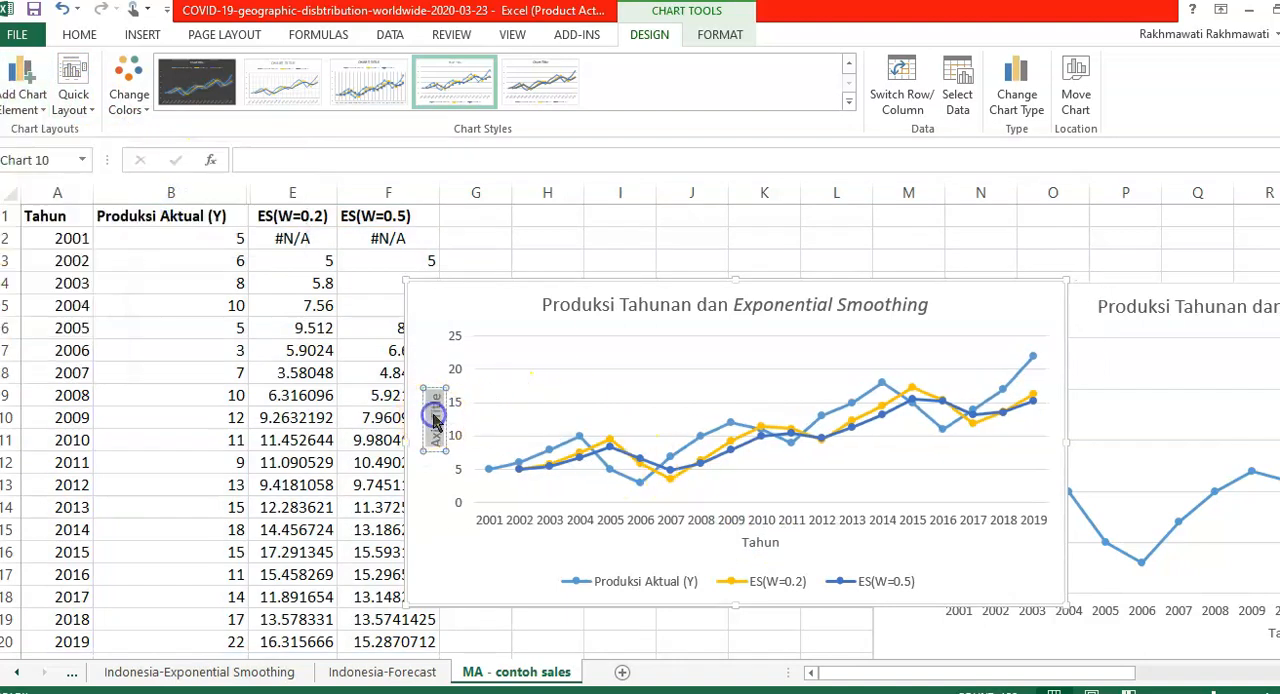
{"action": "type", "text": "Produksi"}
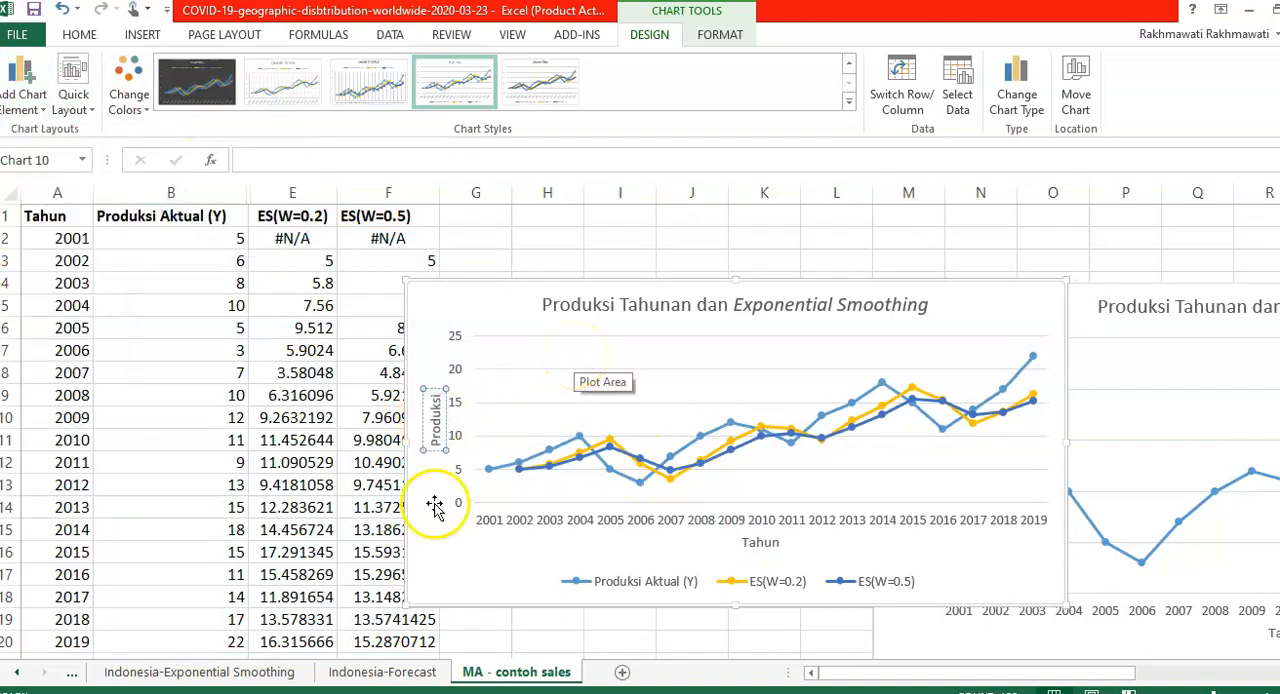
- Move the chart up to about row 2 and enlarge it to span roughly columns E to O down to row 19
{"action": "left_click", "coordinate": [460, 602]}
{"action": "left_click_drag", "start_coordinate": [941, 287], "coordinate": [957, 247]}
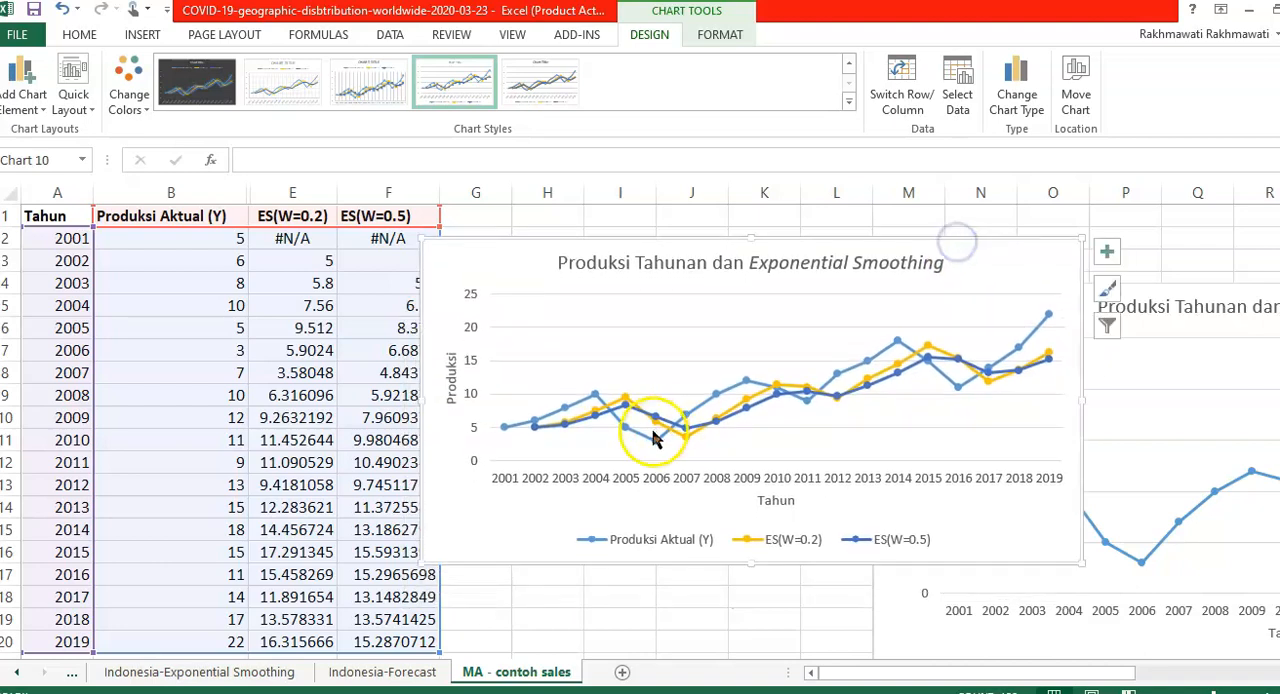
{"action": "left_click_drag", "start_coordinate": [422, 566], "coordinate": [270, 617]}
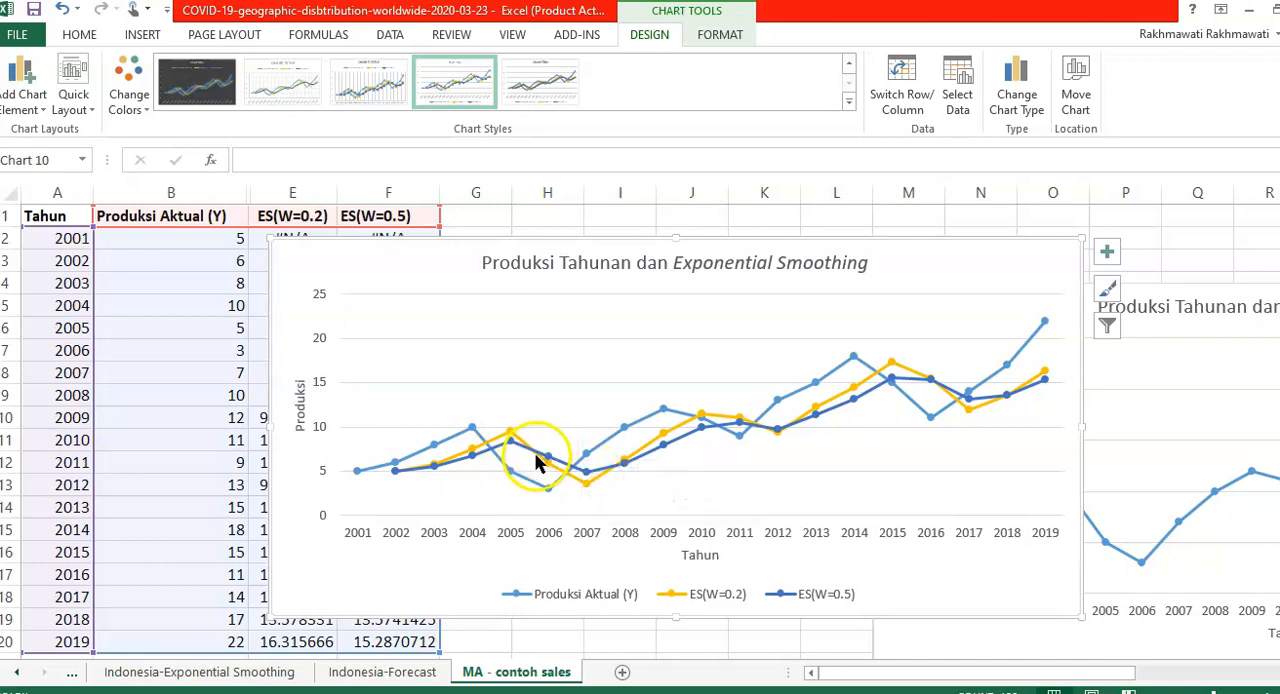
- Compare the actual and smoothed lines on the chart and review forecasting equation 16.2 in the Berenson textbook PDF in Foxit Reader
{"action": "mouse_move", "coordinate": [585, 485]}
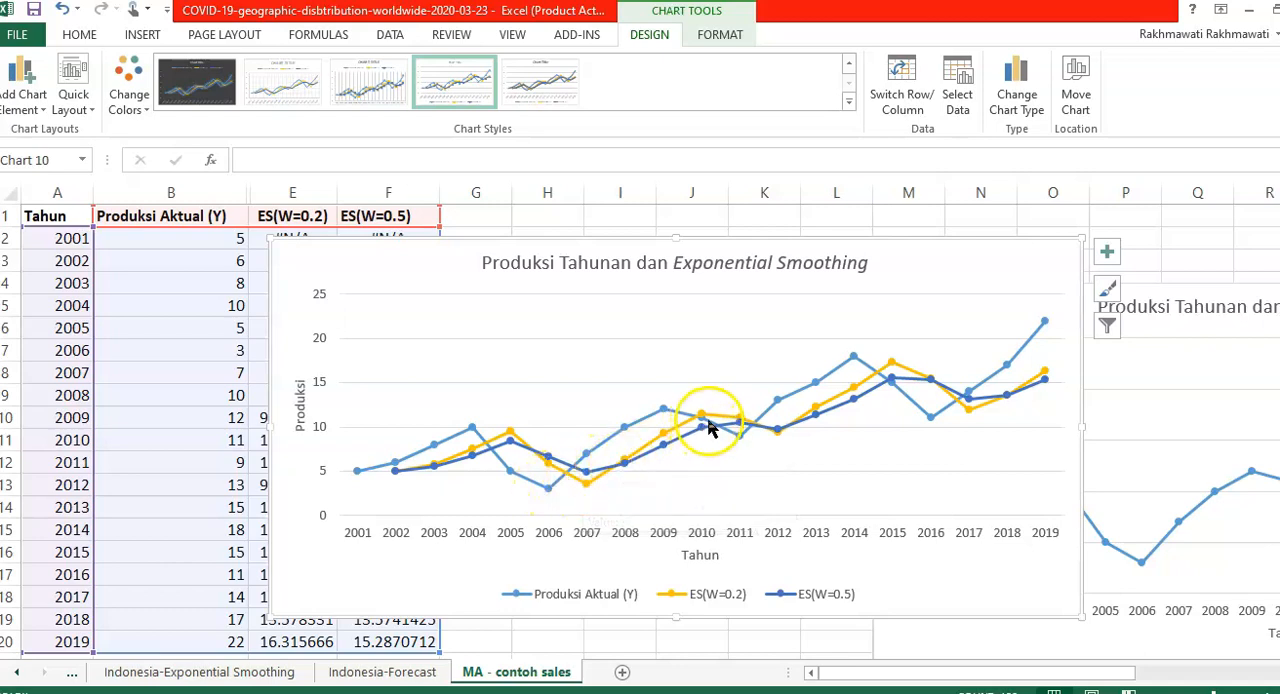
{"action": "mouse_move", "coordinate": [697, 432]}
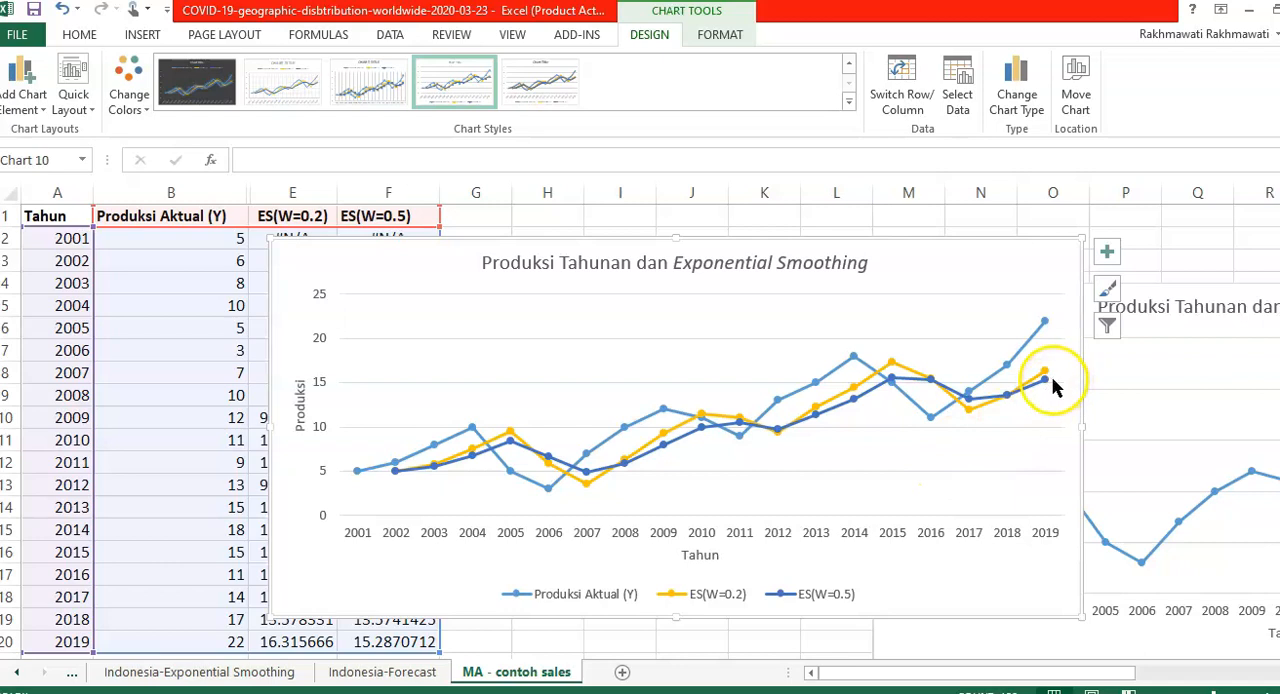
{"action": "mouse_move", "coordinate": [1076, 368]}
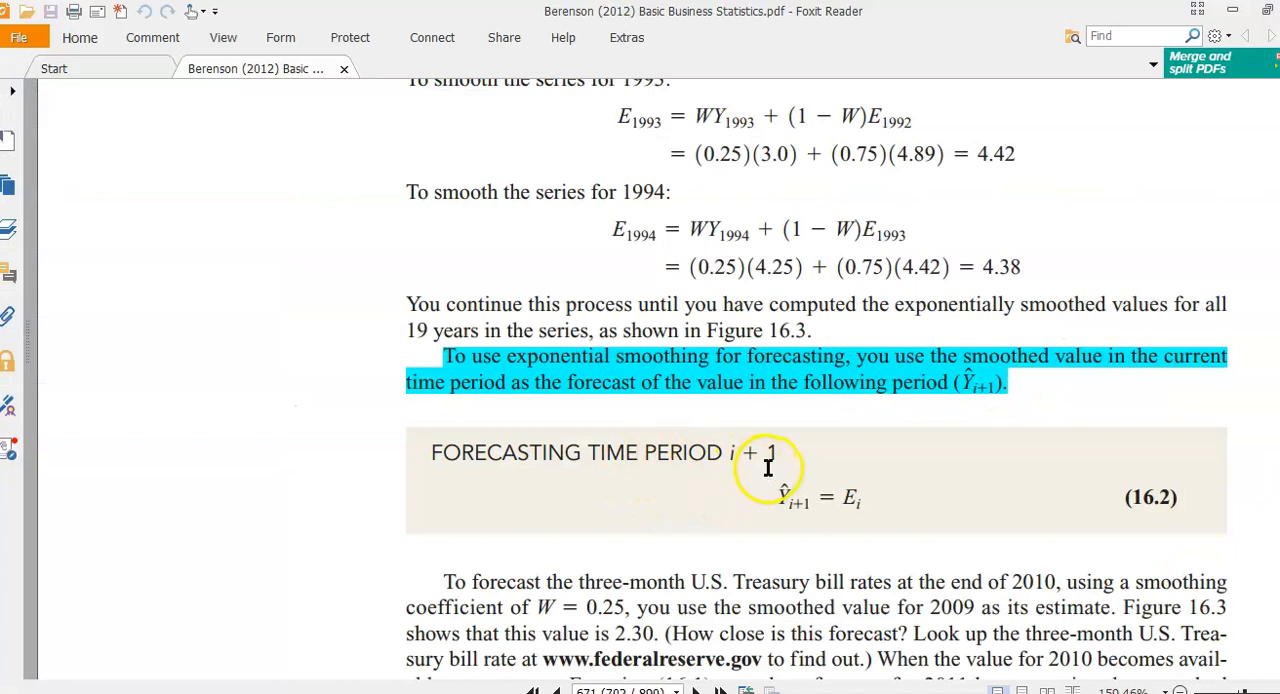
{"action": "scroll", "coordinate": [800, 470], "scroll_direction": "down", "scroll_amount": 1}
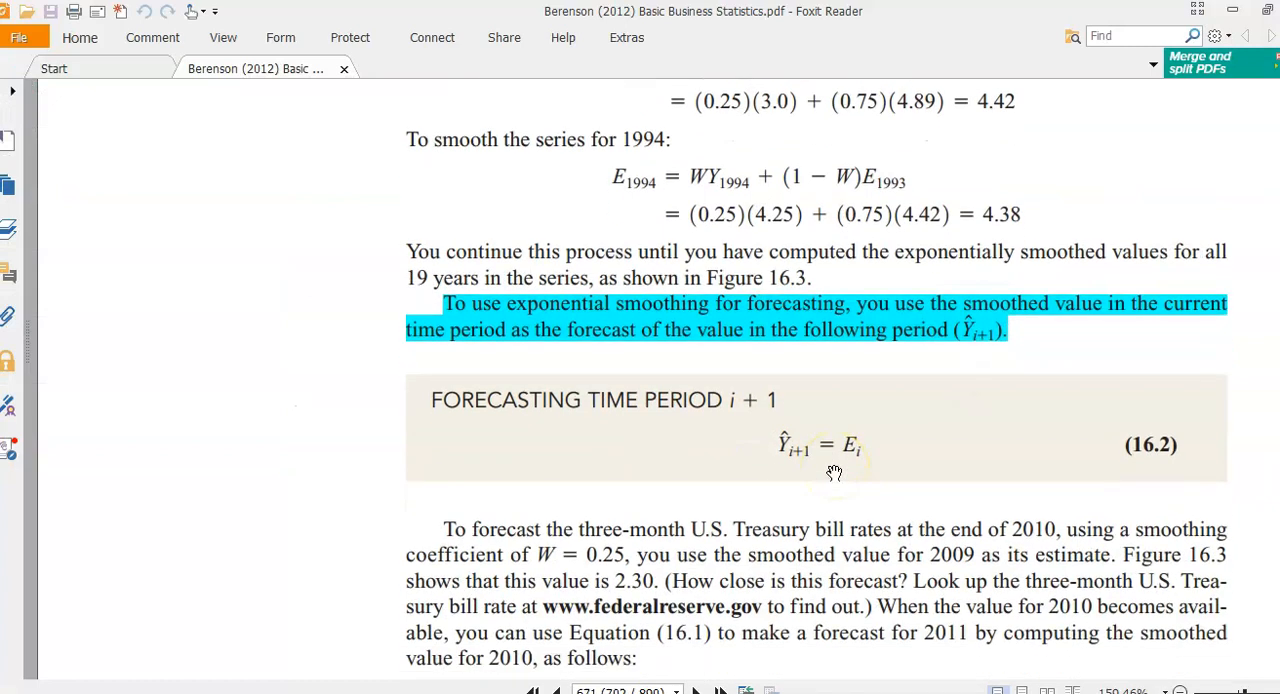
{"action": "scroll", "coordinate": [984, 476], "scroll_direction": "up", "scroll_amount": 1}
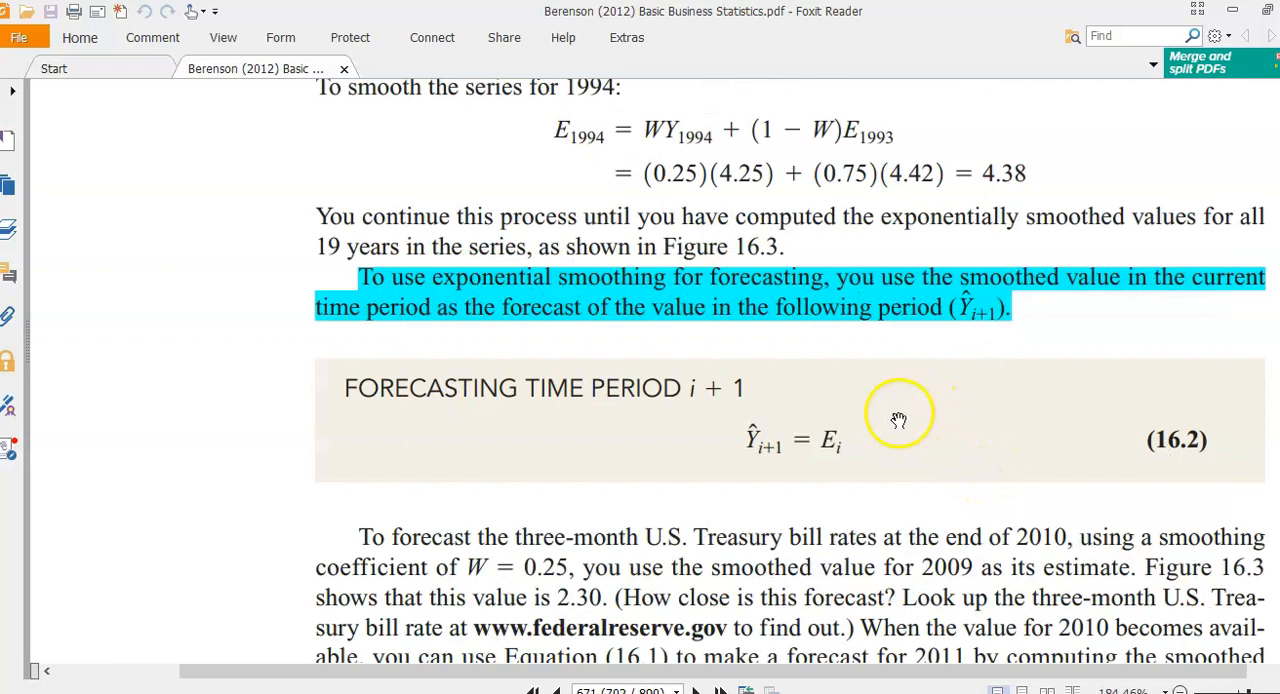